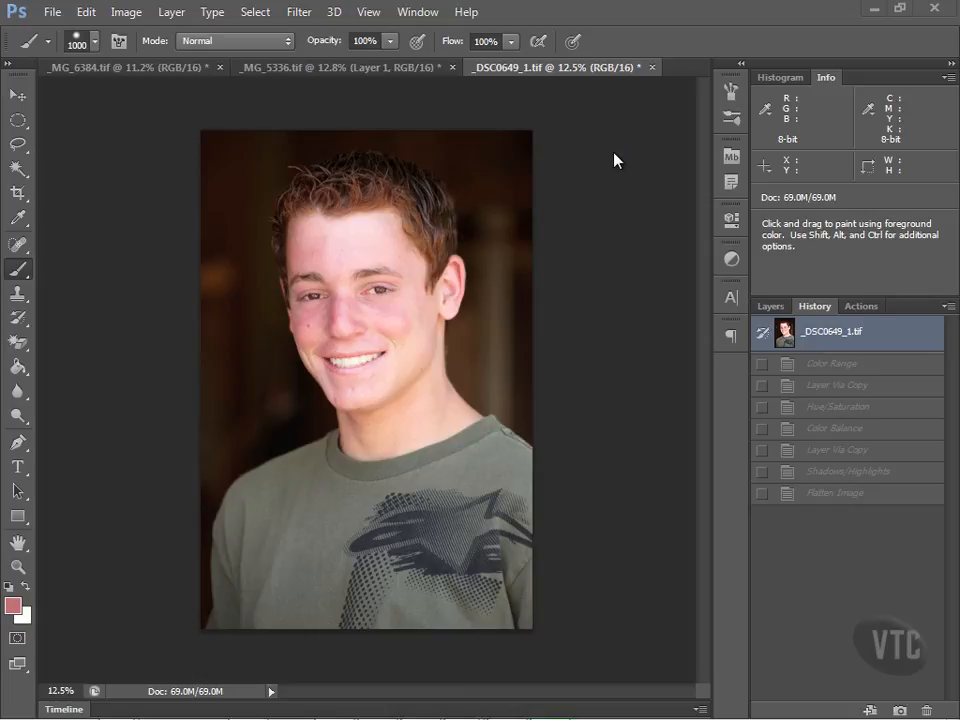
{"action": "left_click", "coordinate": [123, 13]}
{"action": "mouse_move", "coordinate": [137, 60]}
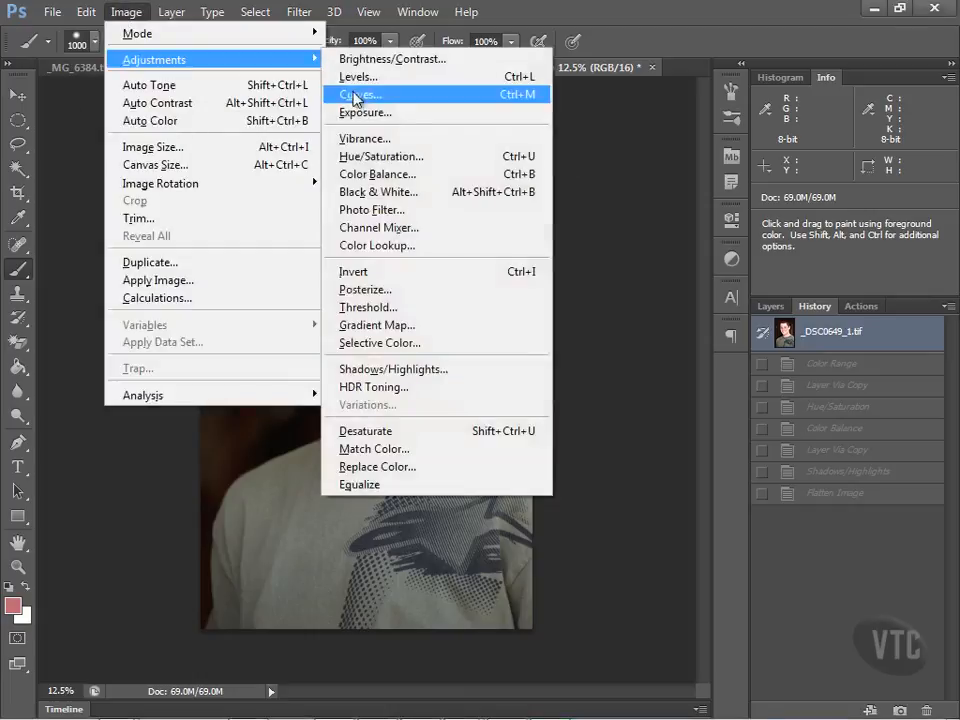
{"action": "left_click", "coordinate": [411, 160]}
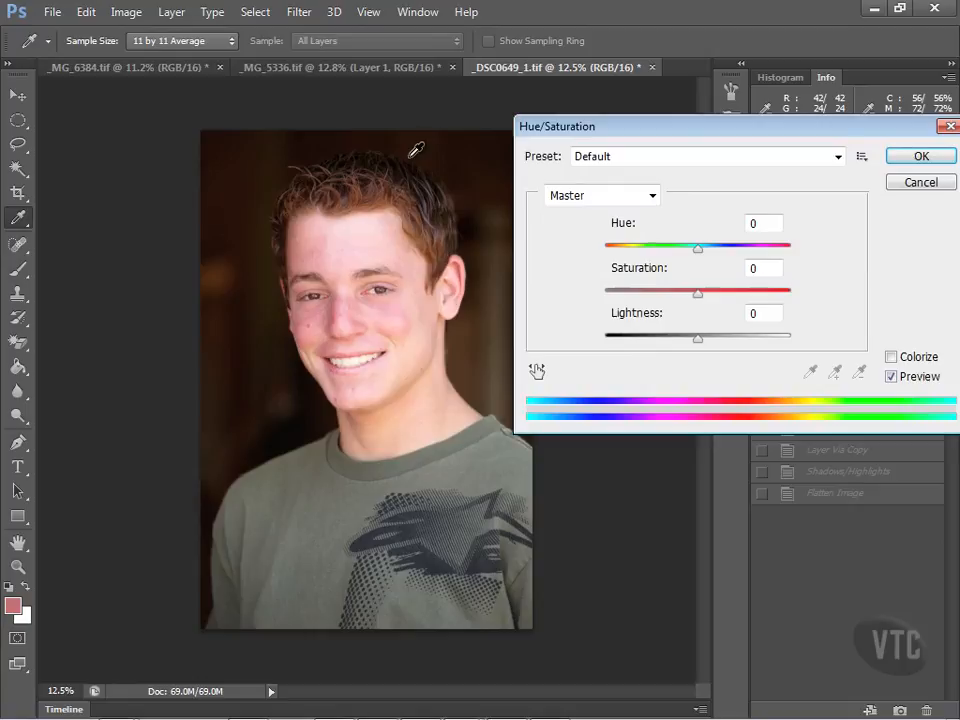
{"action": "left_click", "coordinate": [653, 197]}
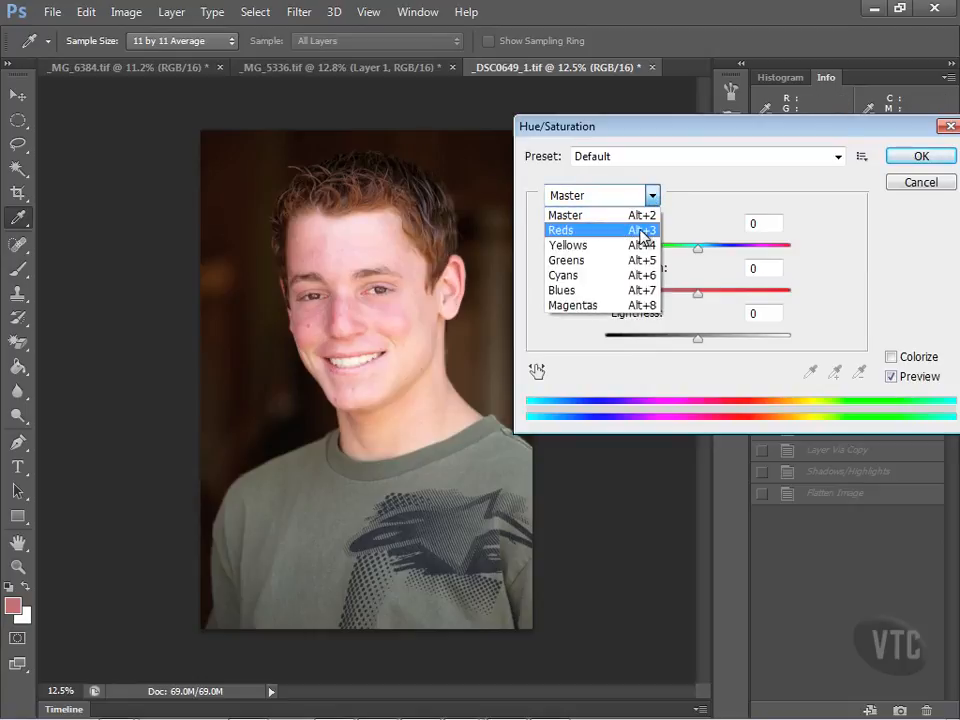
{"action": "left_click", "coordinate": [642, 232]}
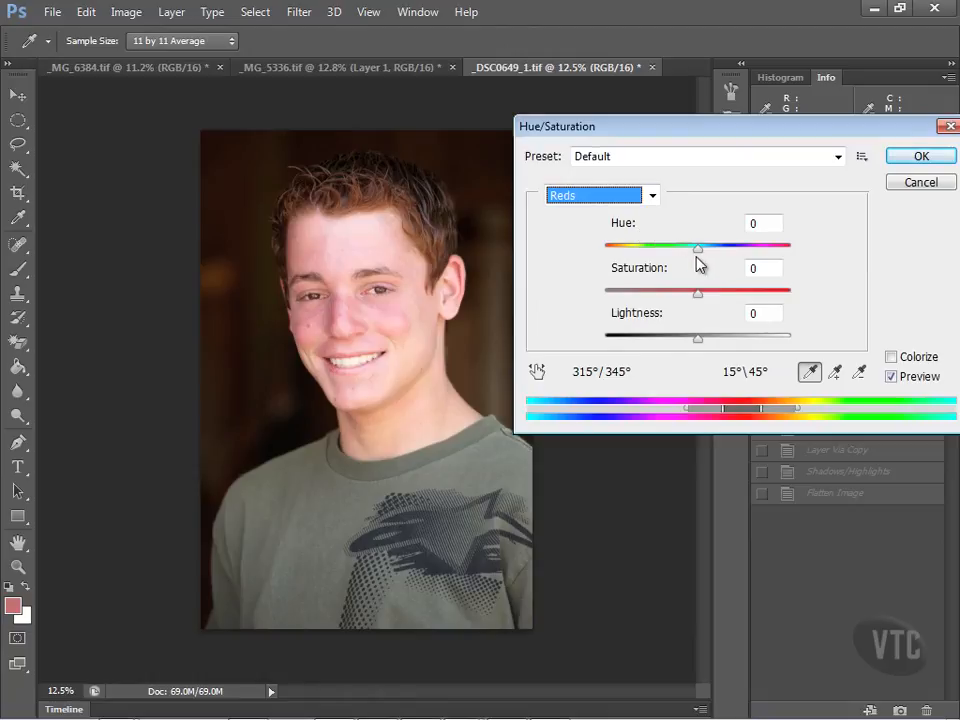
{"action": "left_click_drag", "start_coordinate": [699, 248], "coordinate": [605, 252]}
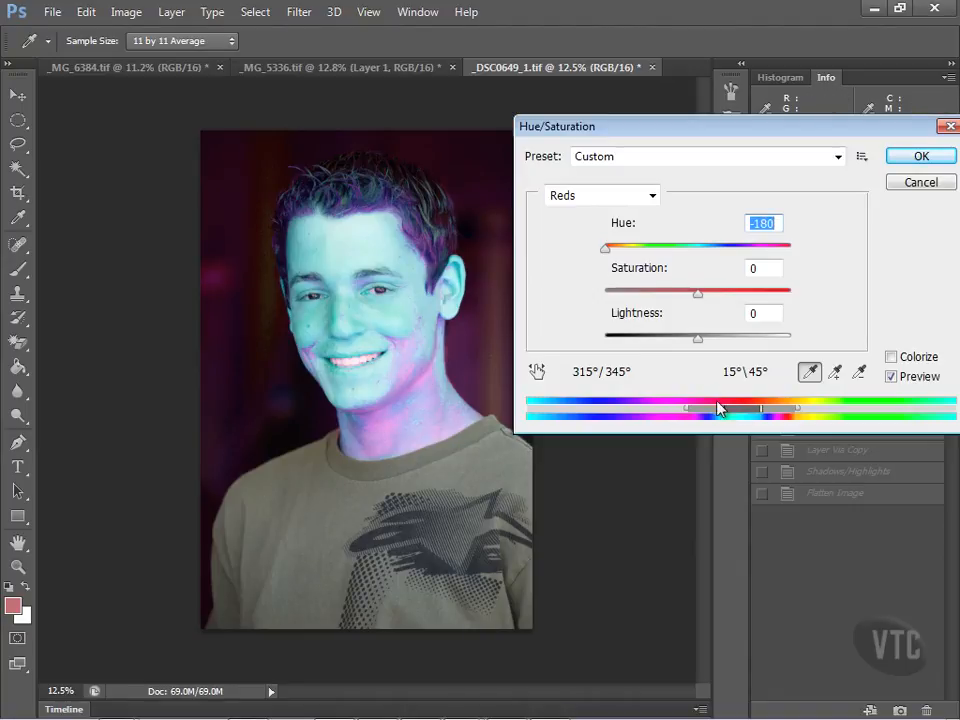
{"action": "left_click_drag", "start_coordinate": [727, 413], "coordinate": [780, 414]}
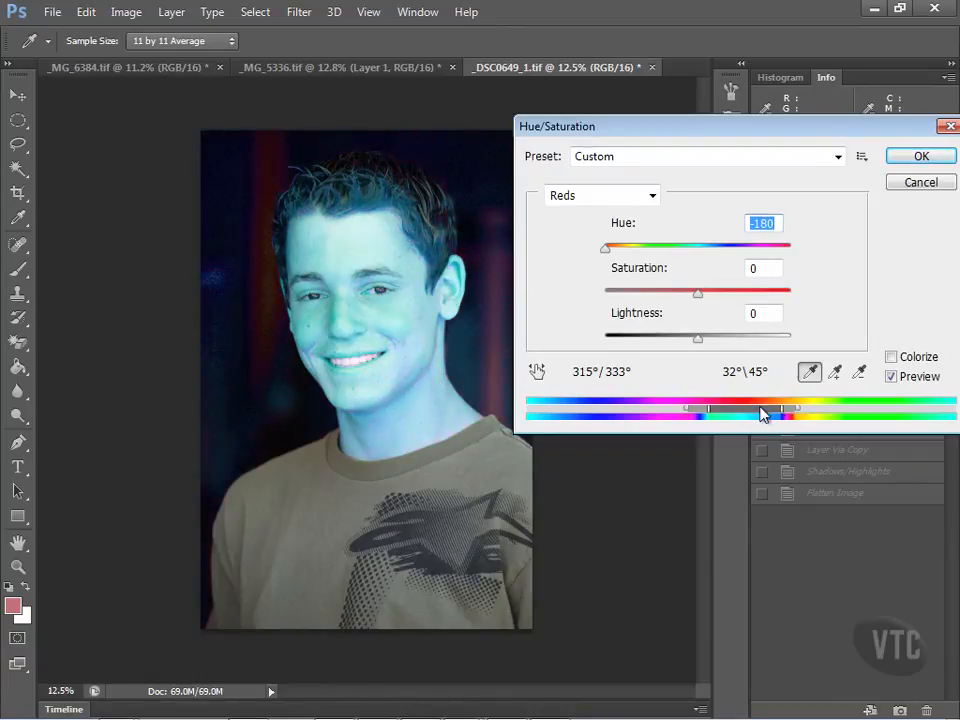
{"action": "mouse_move", "coordinate": [711, 413]}
{"action": "left_mouse_down"}
{"action": "mouse_move", "coordinate": [724, 414]}
{"action": "mouse_move", "coordinate": [703, 413]}
{"action": "mouse_move", "coordinate": [711, 413]}
{"action": "left_mouse_up"}
{"action": "mouse_move", "coordinate": [785, 415]}
{"action": "left_mouse_down"}
{"action": "mouse_move", "coordinate": [771, 414]}
{"action": "mouse_move", "coordinate": [782, 416]}
{"action": "left_mouse_up"}
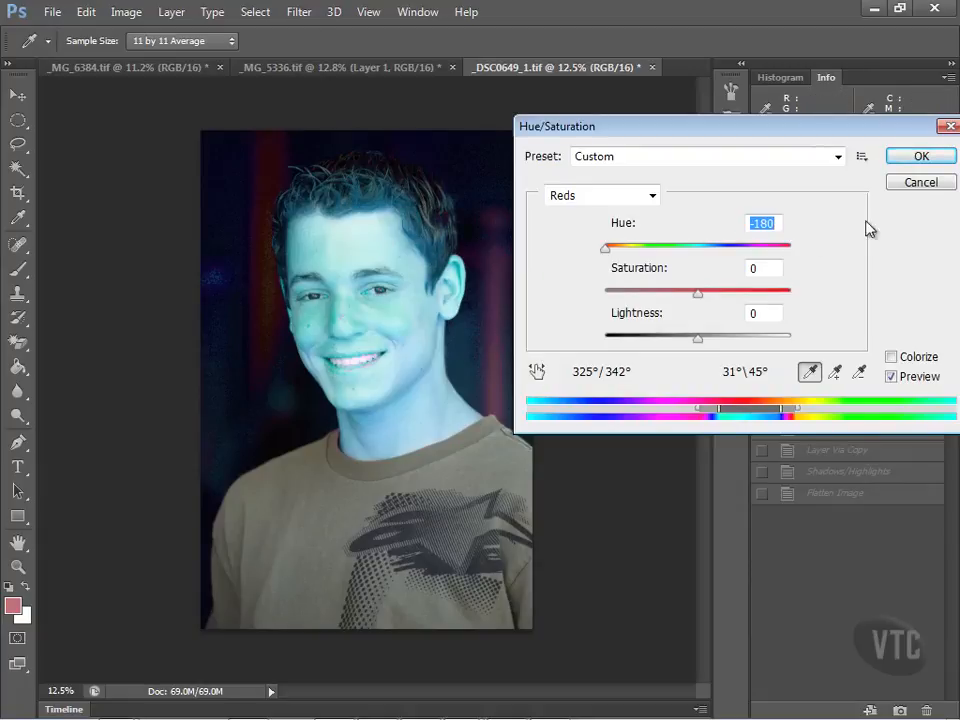
{"action": "left_click", "coordinate": [921, 183]}
{"action": "key", "text": "b"}
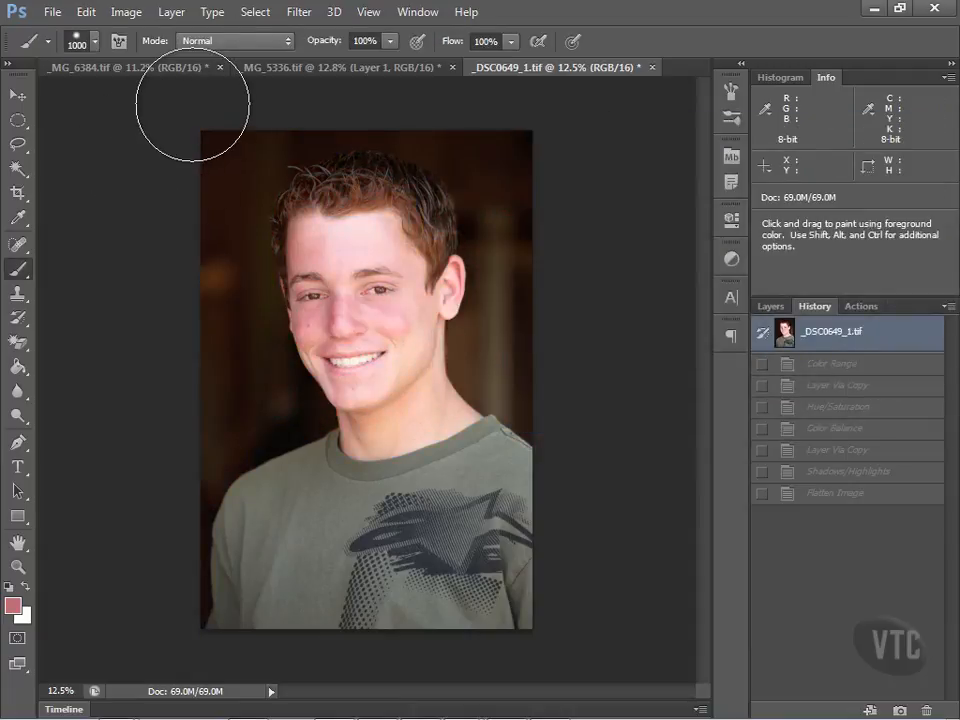
- Start a Color Range selection sampled from the subject's skin and set the fuzziness to 49
{"action": "left_click", "coordinate": [255, 12]}
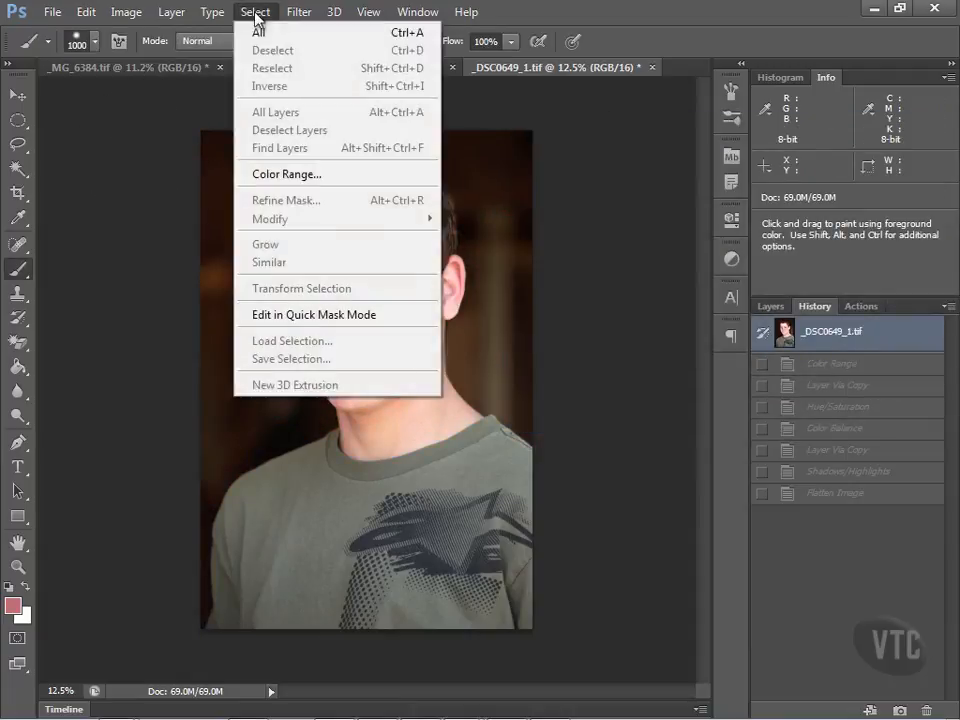
{"action": "left_click", "coordinate": [272, 176]}
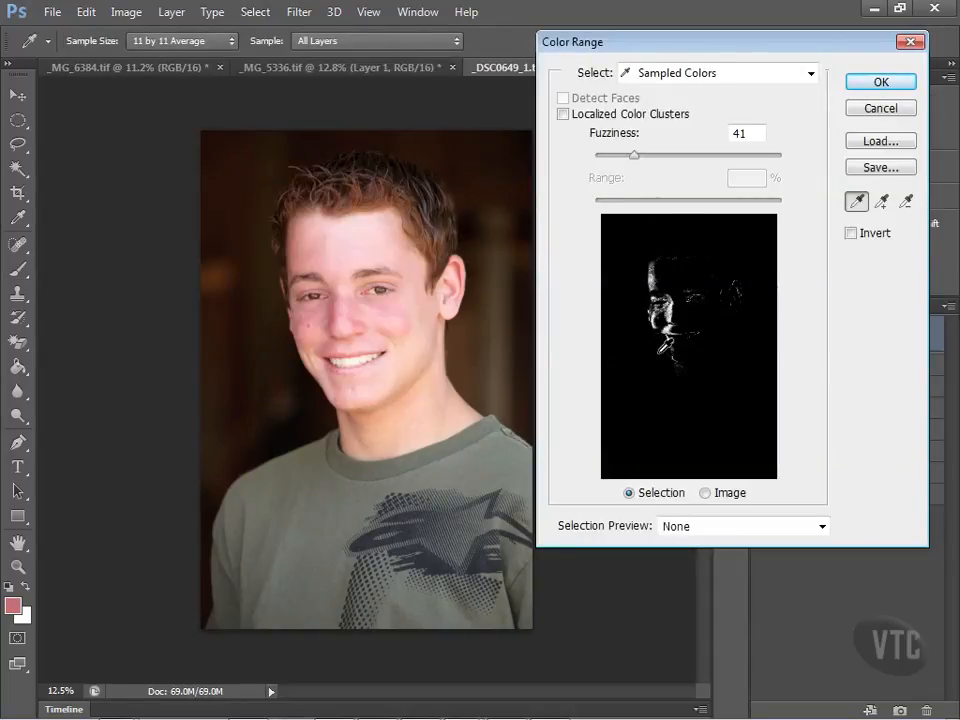
{"action": "left_click", "coordinate": [387, 249]}
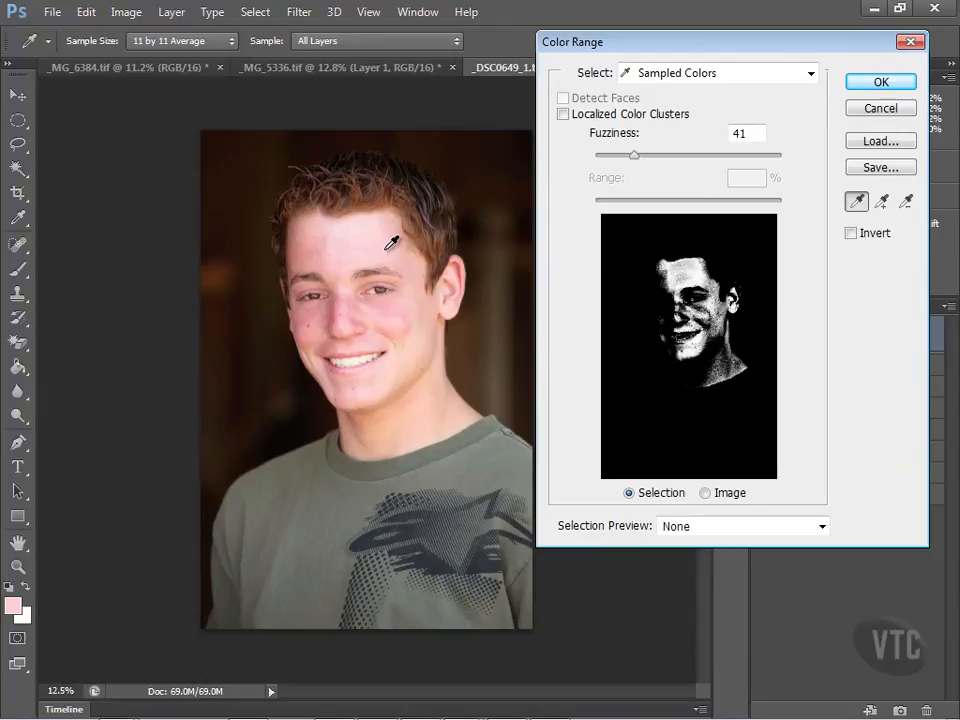
{"action": "left_click", "coordinate": [318, 231]}
{"action": "left_click", "coordinate": [409, 346]}
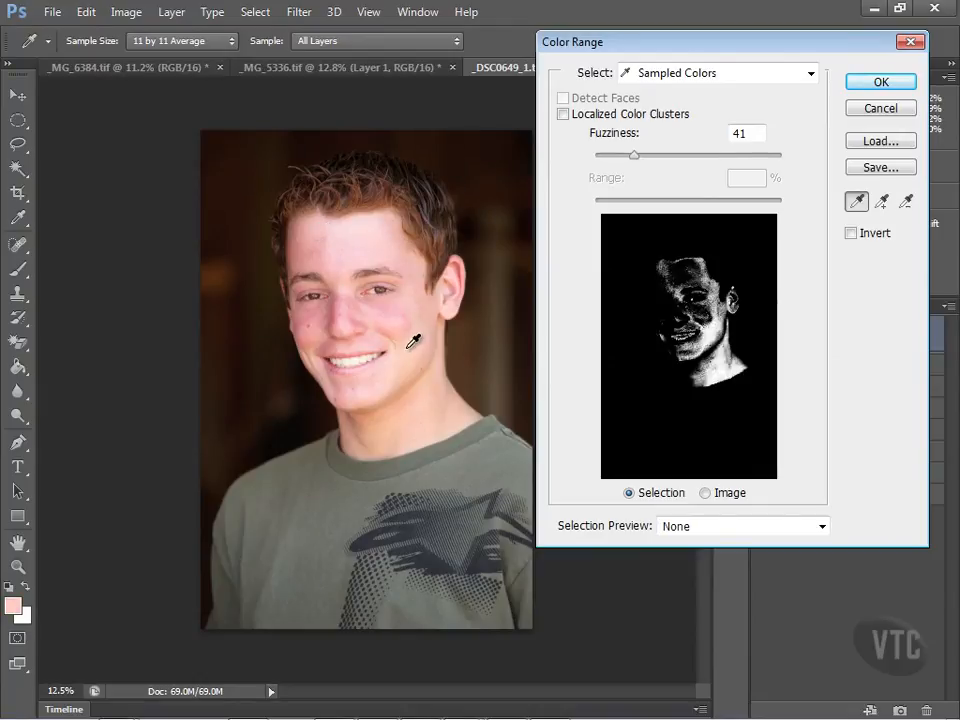
{"action": "left_click", "coordinate": [393, 428]}
{"action": "left_click", "coordinate": [396, 248]}
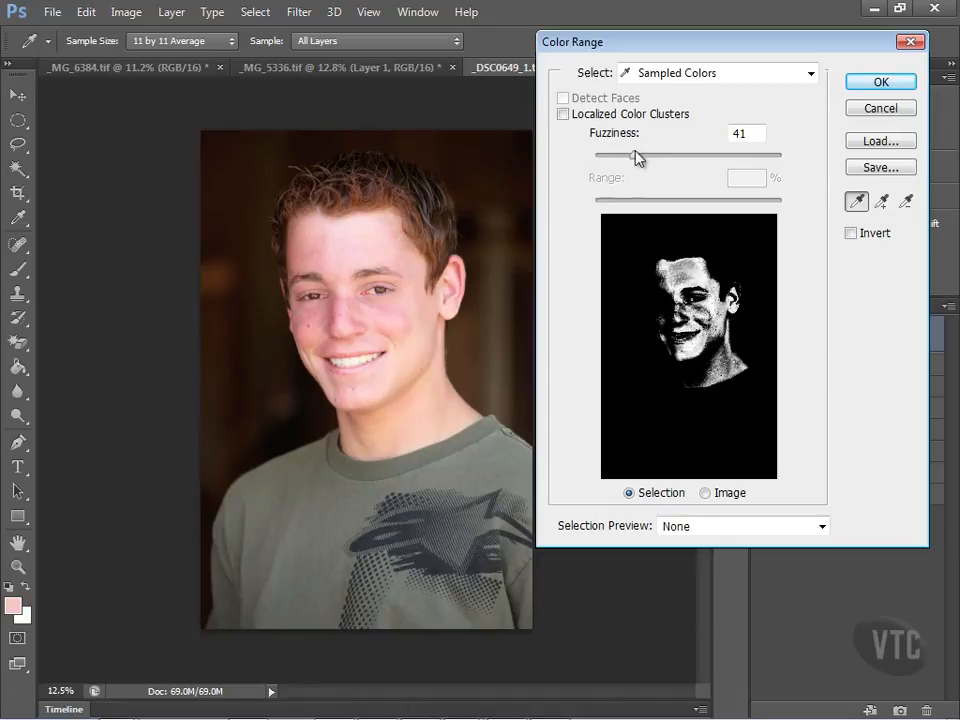
{"action": "left_click_drag", "start_coordinate": [636, 158], "coordinate": [721, 157]}
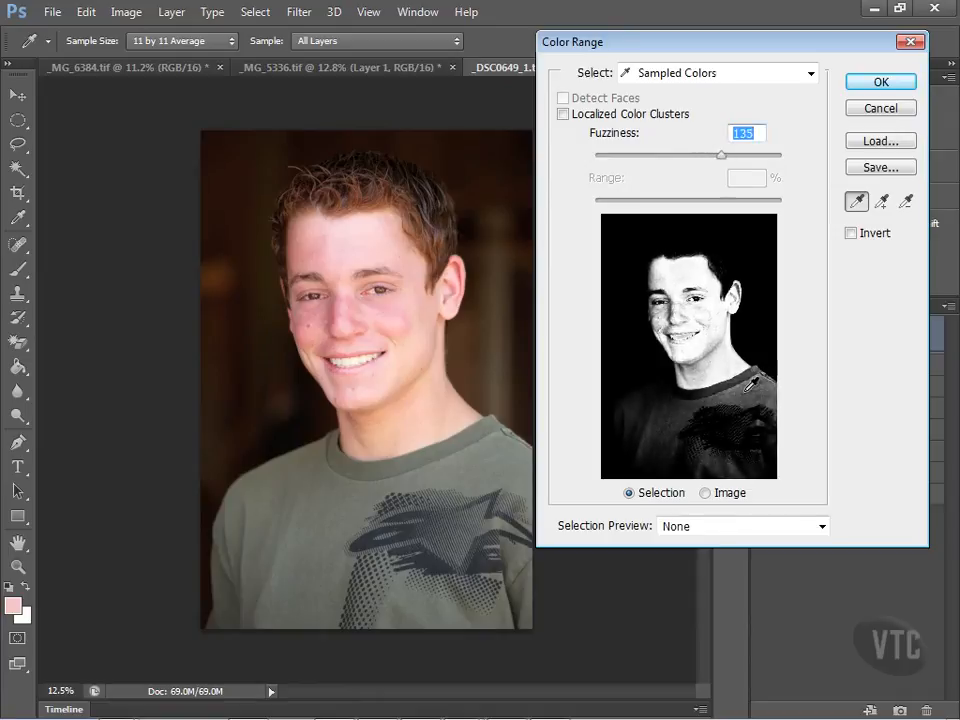
{"action": "left_click_drag", "start_coordinate": [724, 157], "coordinate": [643, 156]}
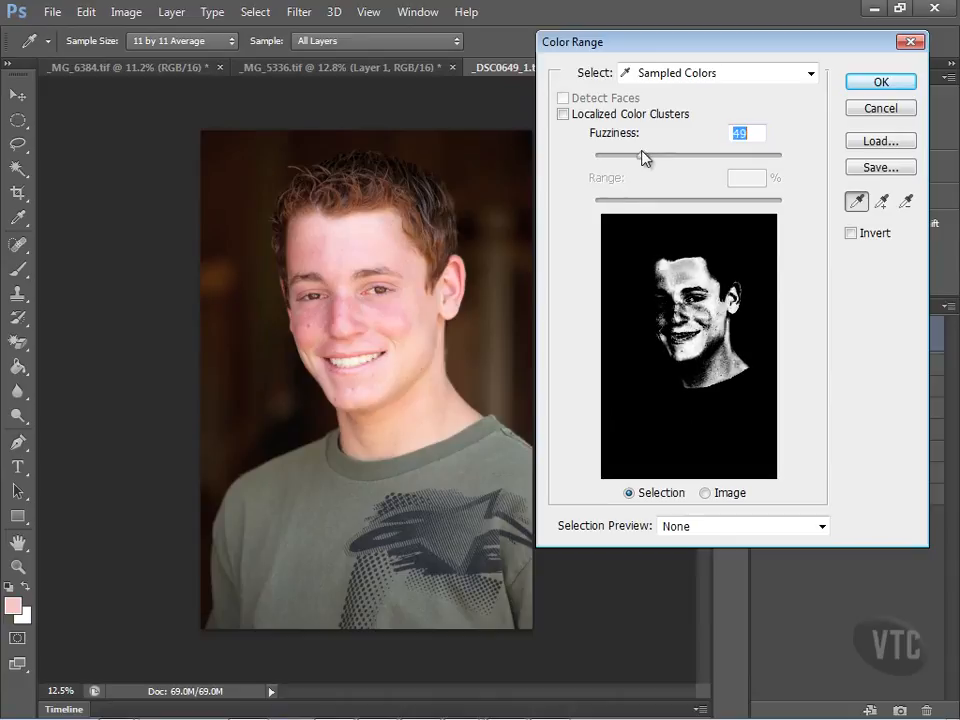
- Resample the forehead, add more skin tones from across the face to the colour sample, and apply the Color Range selection
{"action": "left_click", "coordinate": [373, 239]}
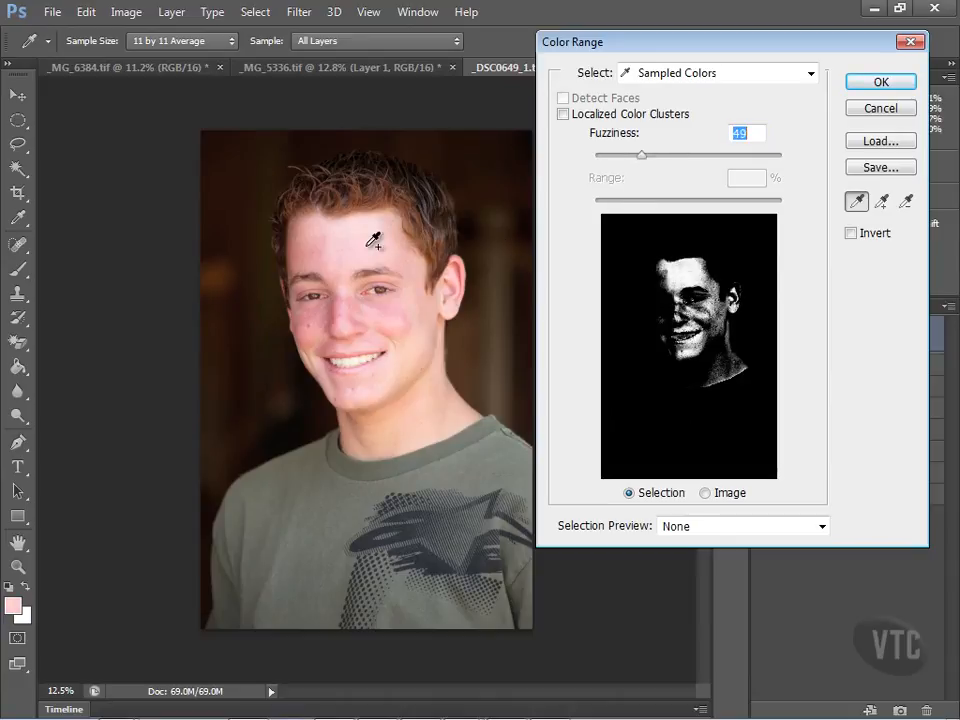
{"action": "left_click", "coordinate": [332, 246], "text": "shift"}
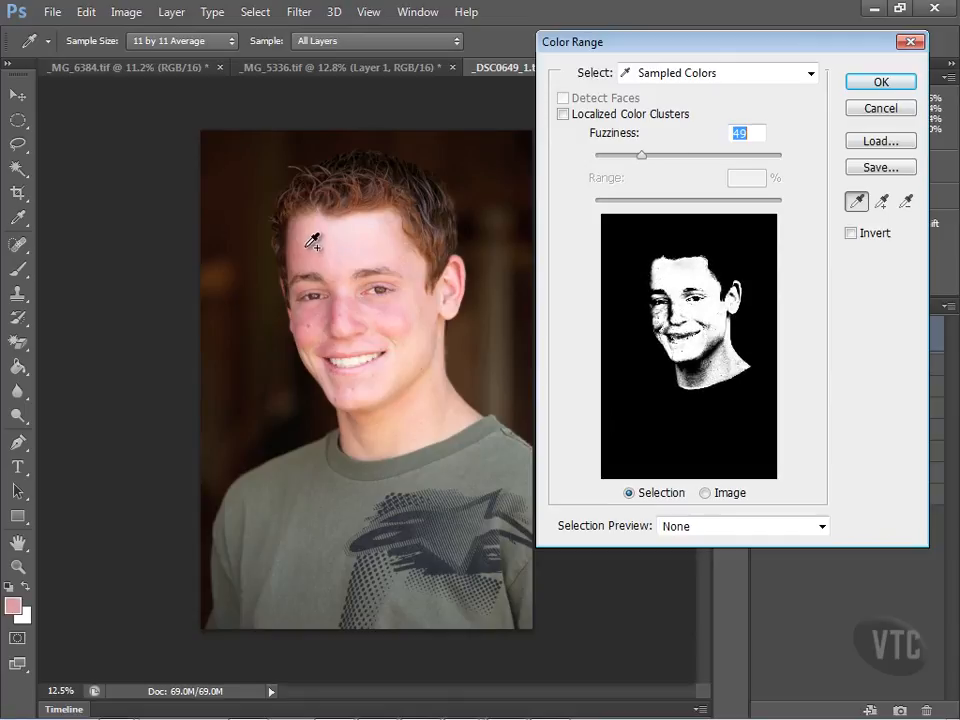
{"action": "left_click", "coordinate": [342, 272], "text": "shift"}
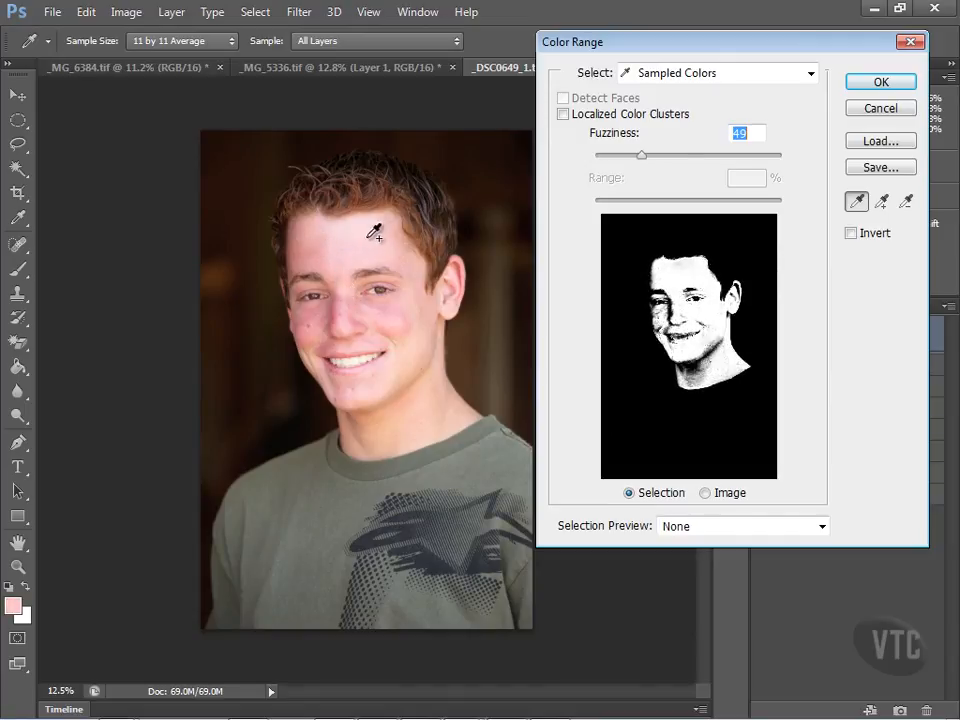
{"action": "left_click", "coordinate": [413, 352], "text": "shift"}
{"action": "mouse_move", "coordinate": [411, 355]}
{"action": "left_mouse_down"}
{"action": "mouse_move", "coordinate": [415, 382]}
{"action": "mouse_move", "coordinate": [380, 436]}
{"action": "mouse_move", "coordinate": [313, 332]}
{"action": "mouse_move", "coordinate": [323, 306]}
{"action": "mouse_move", "coordinate": [303, 306]}
{"action": "mouse_move", "coordinate": [322, 310]}
{"action": "left_mouse_up"}
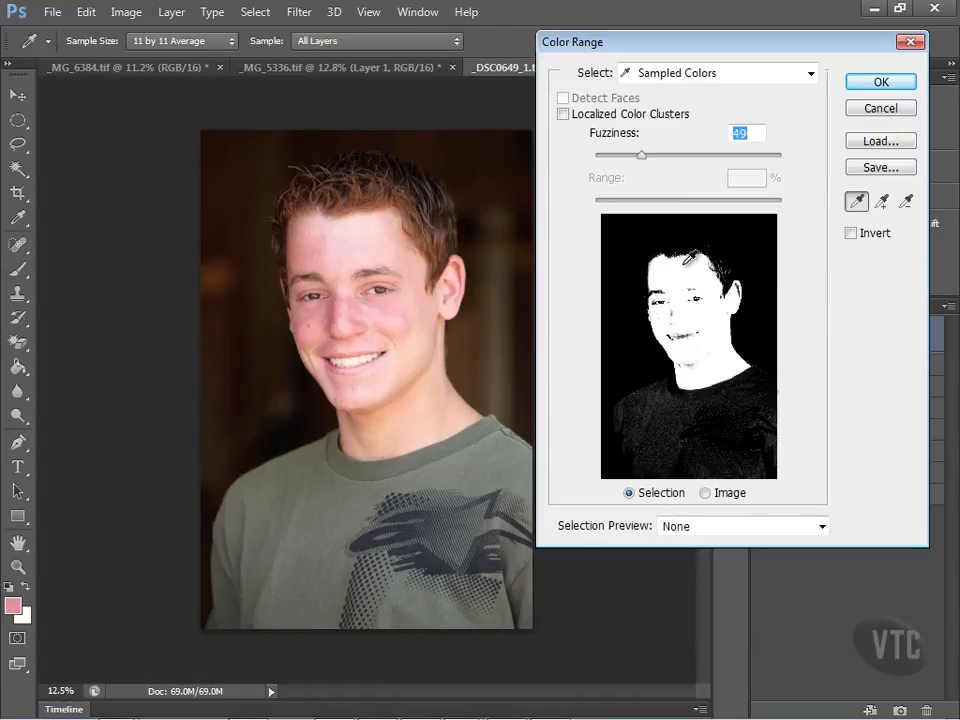
{"action": "left_click", "coordinate": [879, 81]}
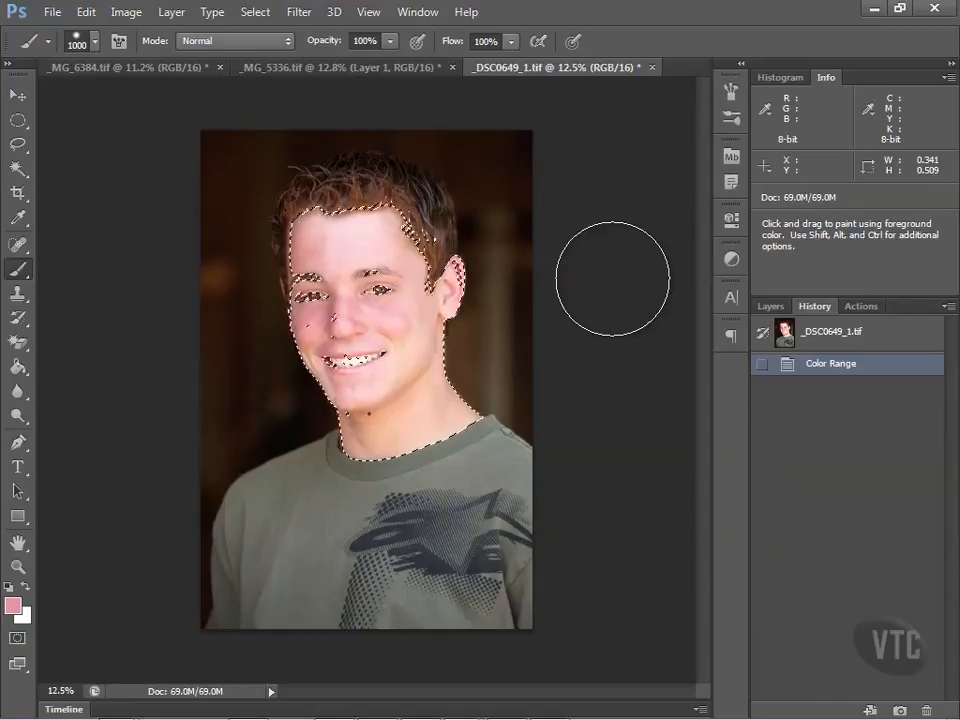
- Copy the selected skin to its own layer, duplicated once, and hide the Background layer
{"action": "key", "text": "ctrl+j"}
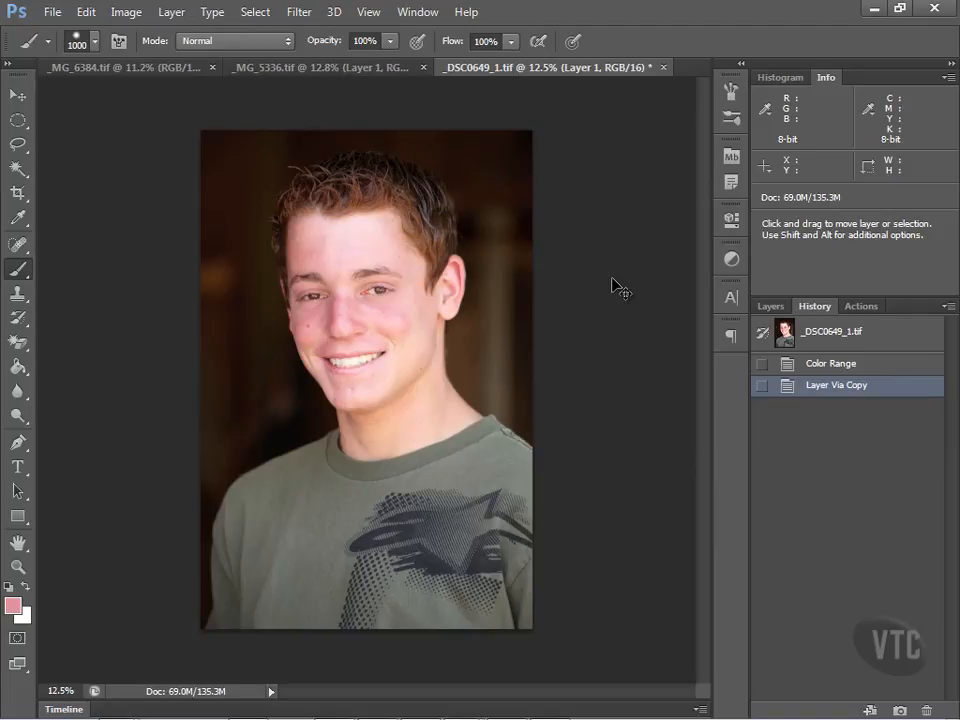
{"action": "key", "text": "ctrl+j"}
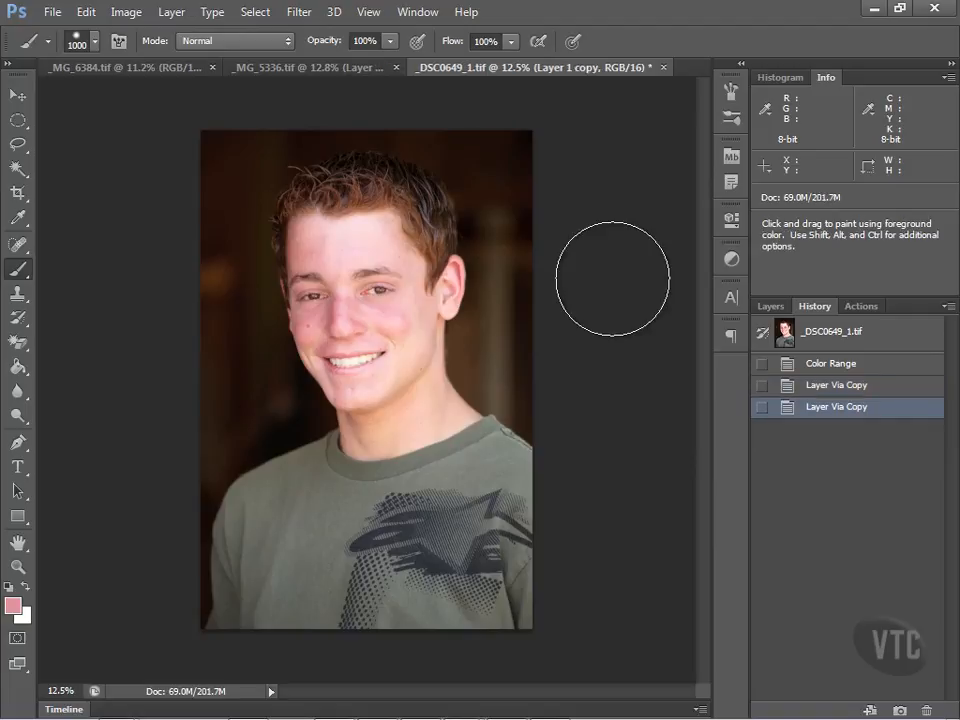
{"action": "left_click", "coordinate": [772, 306]}
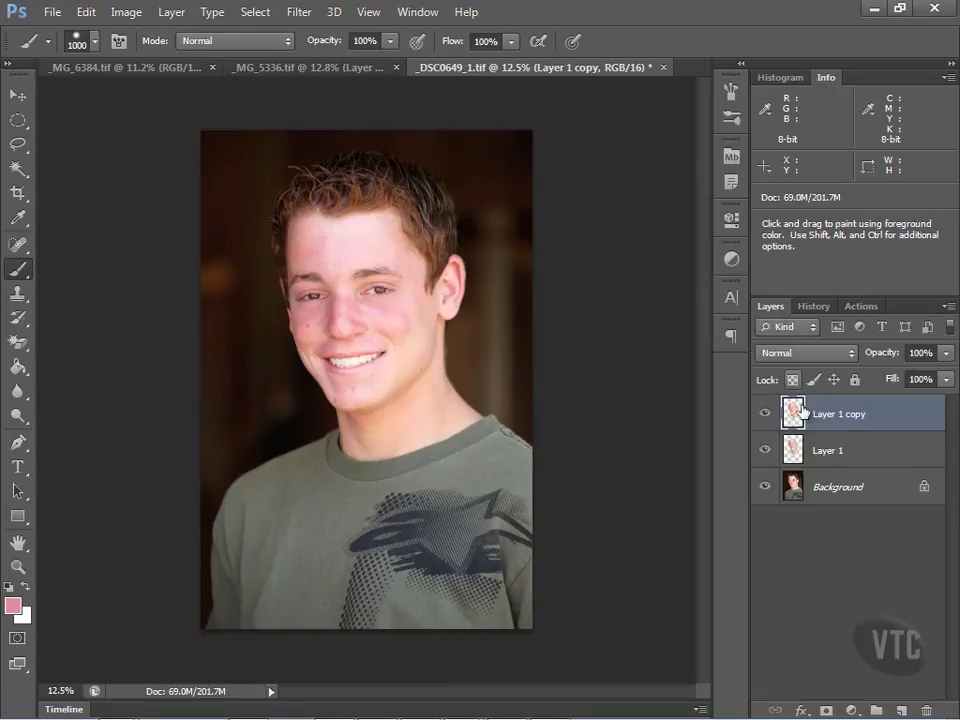
{"action": "left_click", "coordinate": [765, 488]}
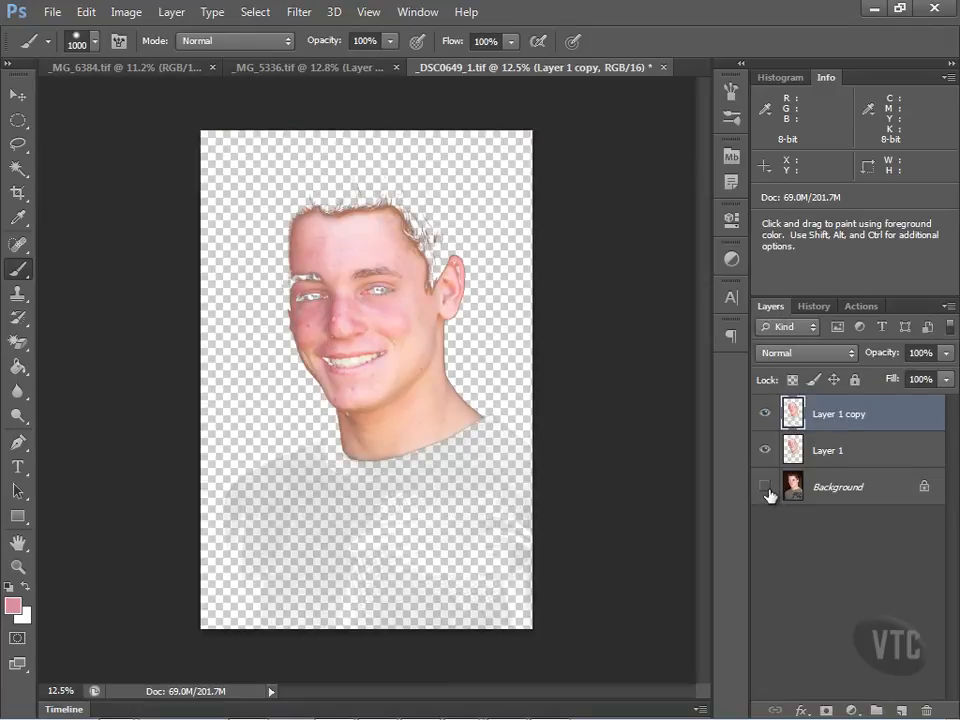
- Delete the redundant skin layer named Layer 1
{"action": "left_click", "coordinate": [856, 455]}
{"action": "right_click", "coordinate": [856, 458]}
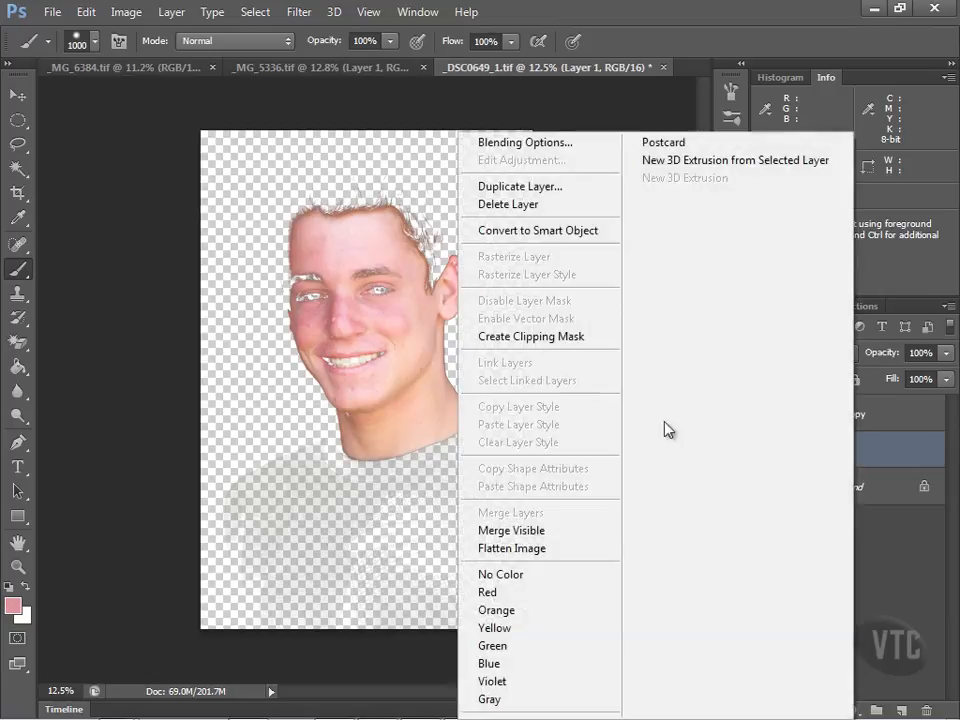
{"action": "left_click", "coordinate": [553, 204]}
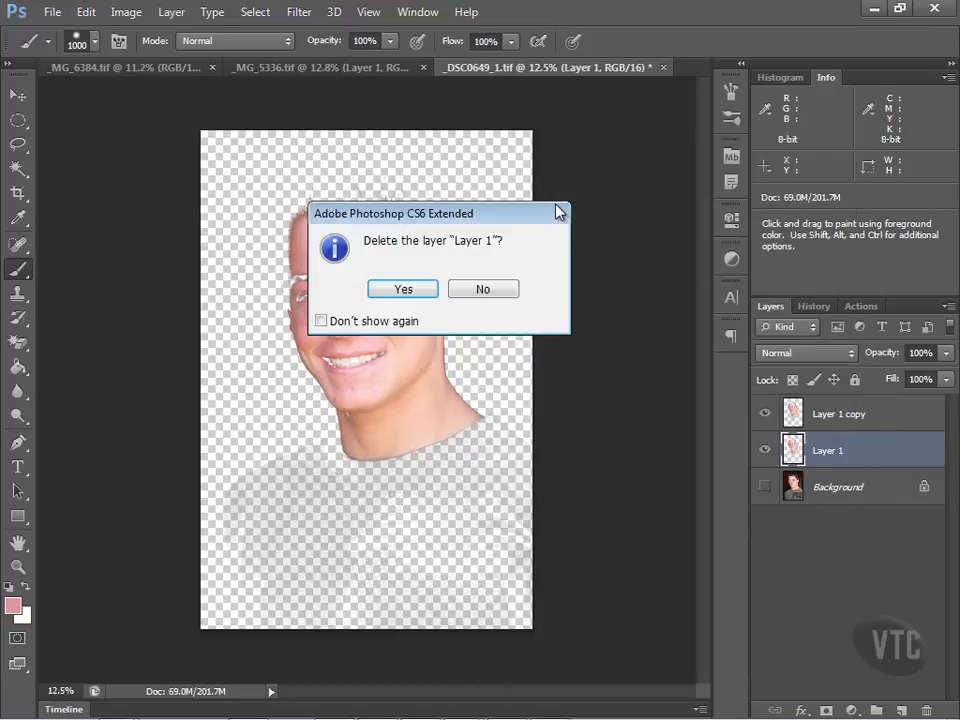
{"action": "left_click", "coordinate": [404, 292]}
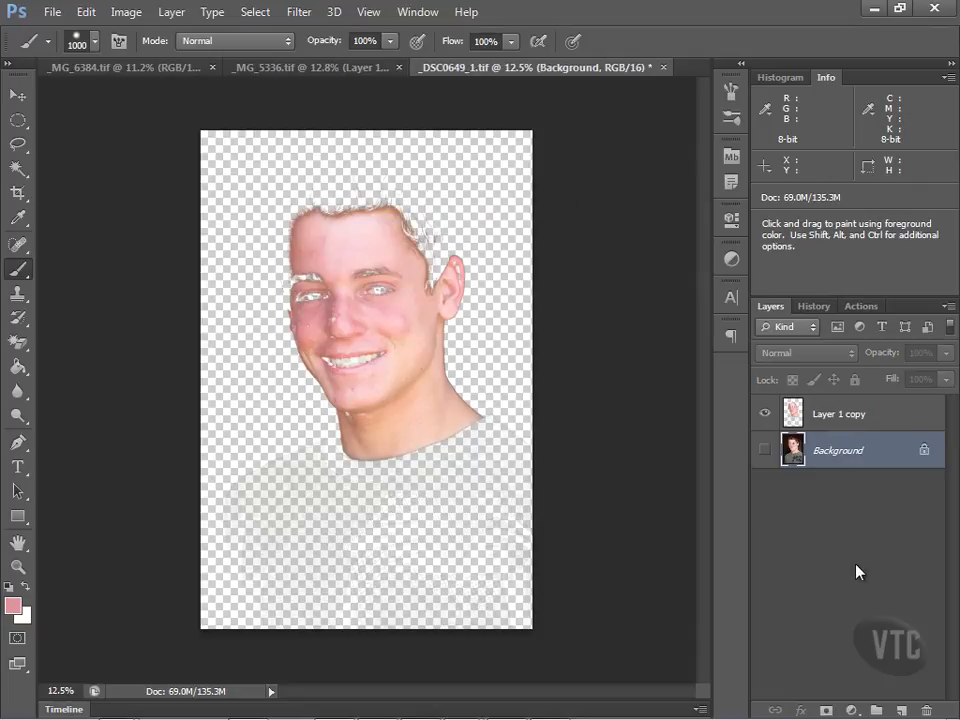
- Erase the faint shirt remnants from Layer 1 copy with an 800-pixel Eraser and show the Background layer again
{"action": "left_click", "coordinate": [847, 415]}
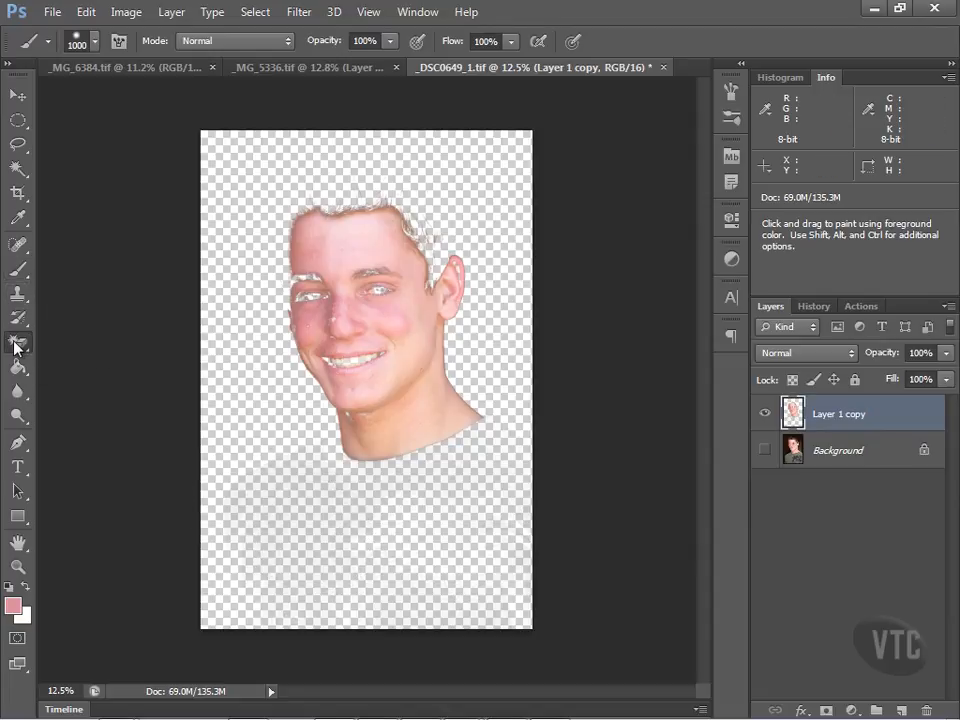
{"action": "left_click", "coordinate": [17, 341]}
{"action": "left_click", "coordinate": [75, 340]}
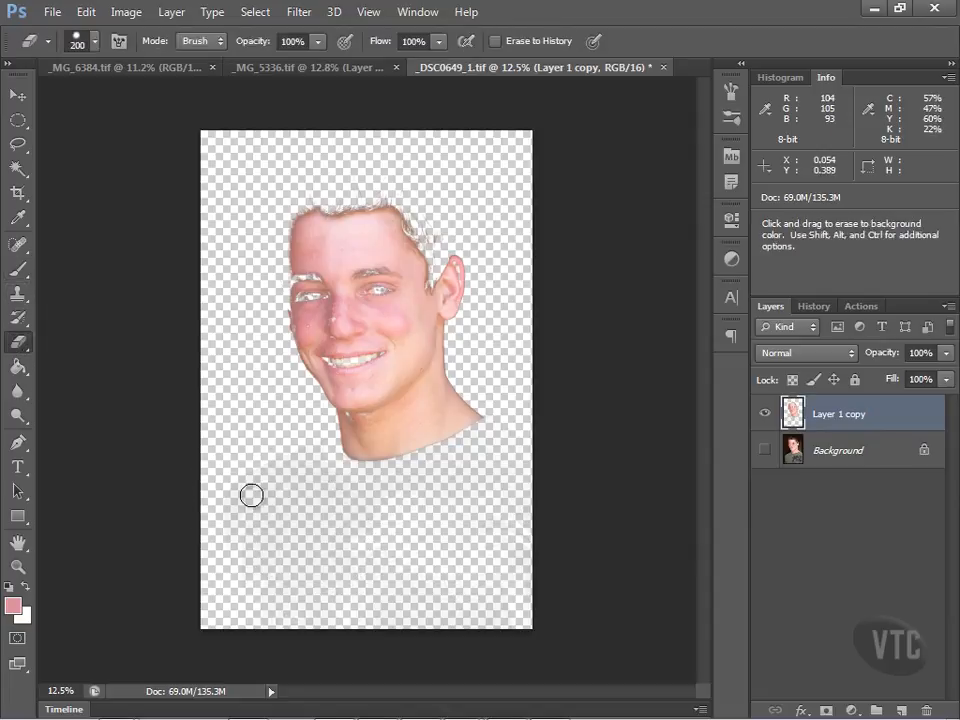
{"action": "key", "text": "bracketright"}
{"action": "key", "text": "bracketright"}
{"action": "key", "text": "bracketright"}
{"action": "key", "text": "bracketright"}
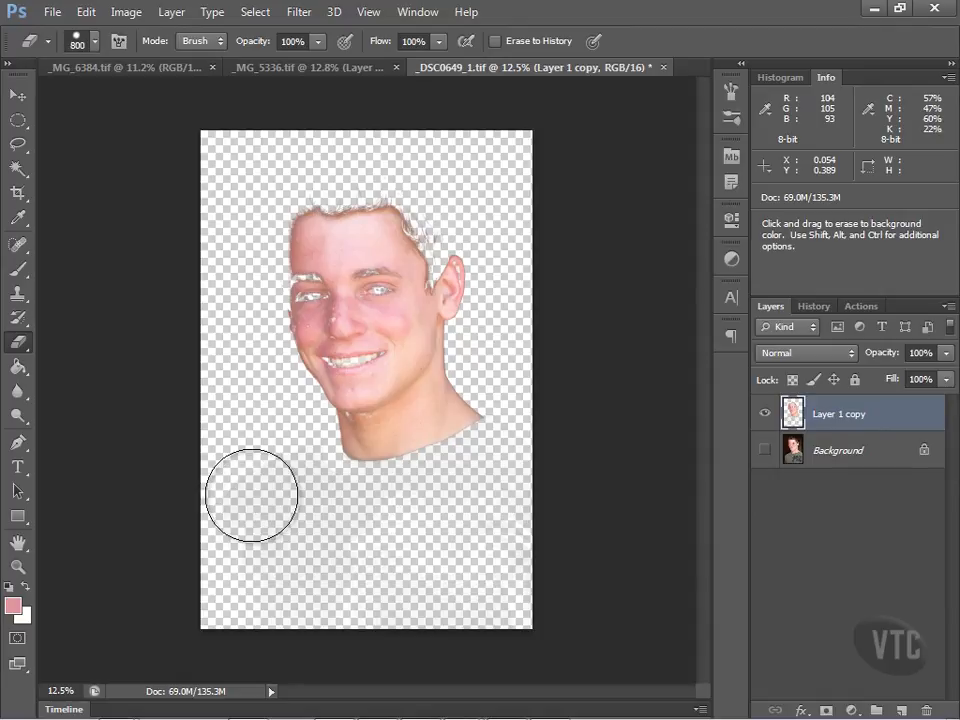
{"action": "mouse_move", "coordinate": [254, 500]}
{"action": "left_mouse_down"}
{"action": "mouse_move", "coordinate": [253, 626]}
{"action": "mouse_move", "coordinate": [566, 604]}
{"action": "mouse_move", "coordinate": [554, 484]}
{"action": "mouse_move", "coordinate": [418, 539]}
{"action": "mouse_move", "coordinate": [262, 505]}
{"action": "mouse_move", "coordinate": [235, 470]}
{"action": "mouse_move", "coordinate": [277, 510]}
{"action": "mouse_move", "coordinate": [444, 523]}
{"action": "mouse_move", "coordinate": [547, 461]}
{"action": "mouse_move", "coordinate": [522, 507]}
{"action": "mouse_move", "coordinate": [450, 542]}
{"action": "mouse_move", "coordinate": [323, 513]}
{"action": "mouse_move", "coordinate": [277, 465]}
{"action": "mouse_move", "coordinate": [273, 472]}
{"action": "mouse_move", "coordinate": [309, 565]}
{"action": "mouse_move", "coordinate": [545, 591]}
{"action": "mouse_move", "coordinate": [251, 572]}
{"action": "left_mouse_up"}
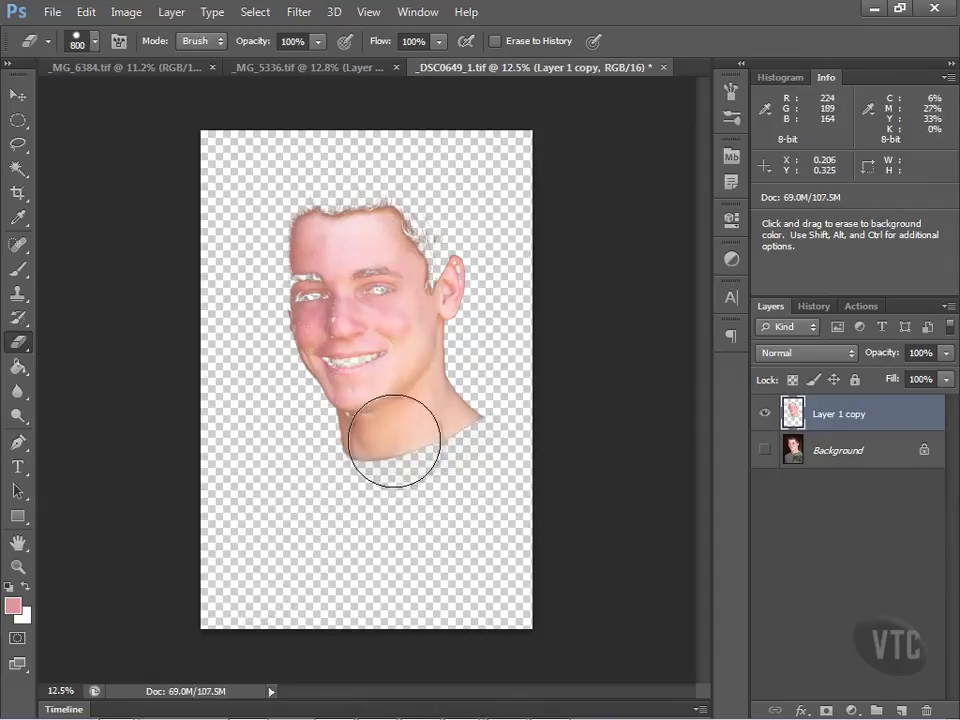
{"action": "left_click", "coordinate": [765, 452]}
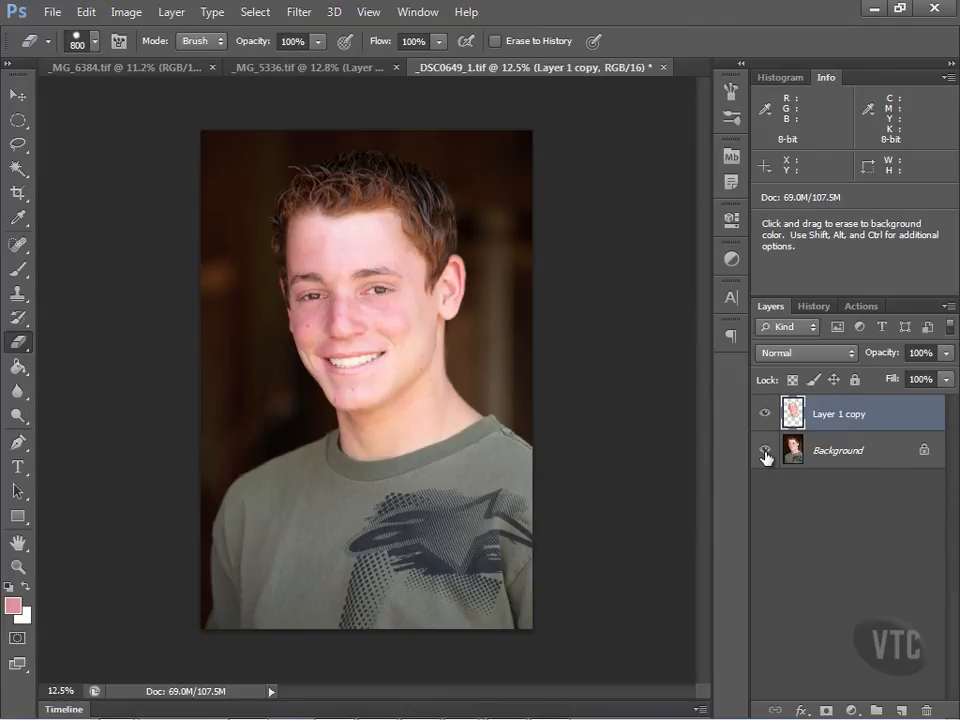
- Start a Hue/Saturation adjustment on Layer 1 copy and limit it to the Reds
{"action": "left_click", "coordinate": [130, 13]}
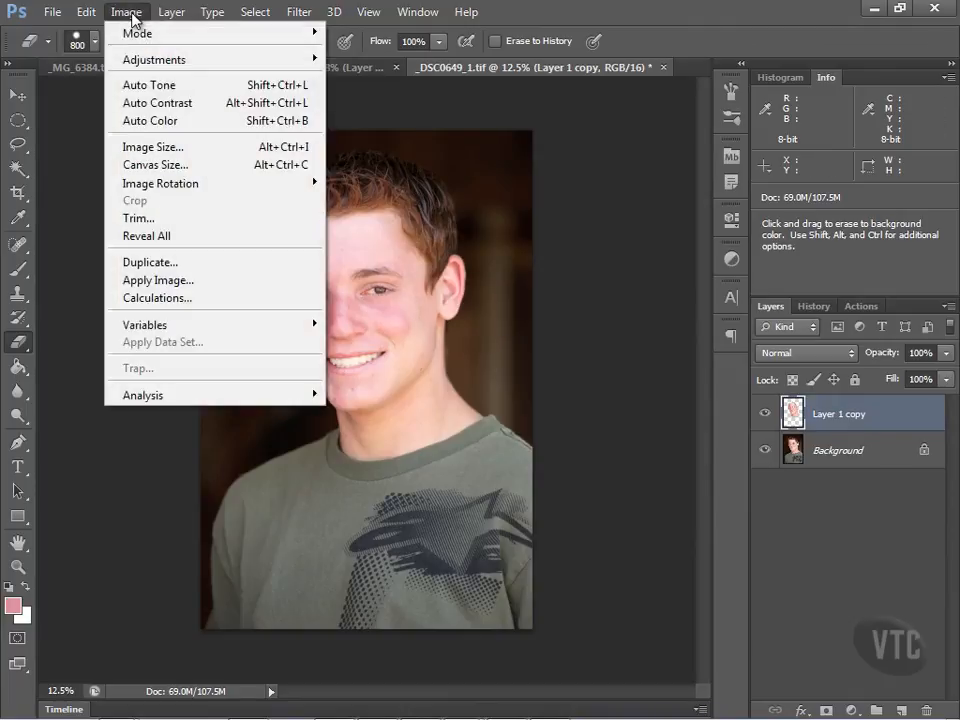
{"action": "mouse_move", "coordinate": [140, 59]}
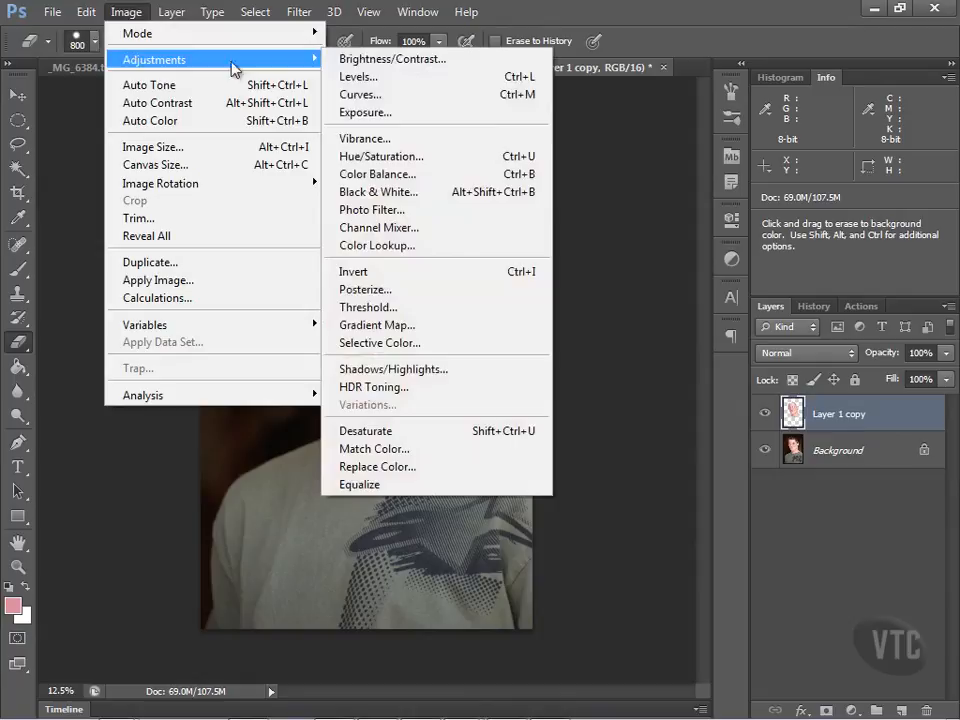
{"action": "left_click", "coordinate": [376, 157]}
{"action": "left_click", "coordinate": [645, 198]}
{"action": "left_click", "coordinate": [652, 229]}
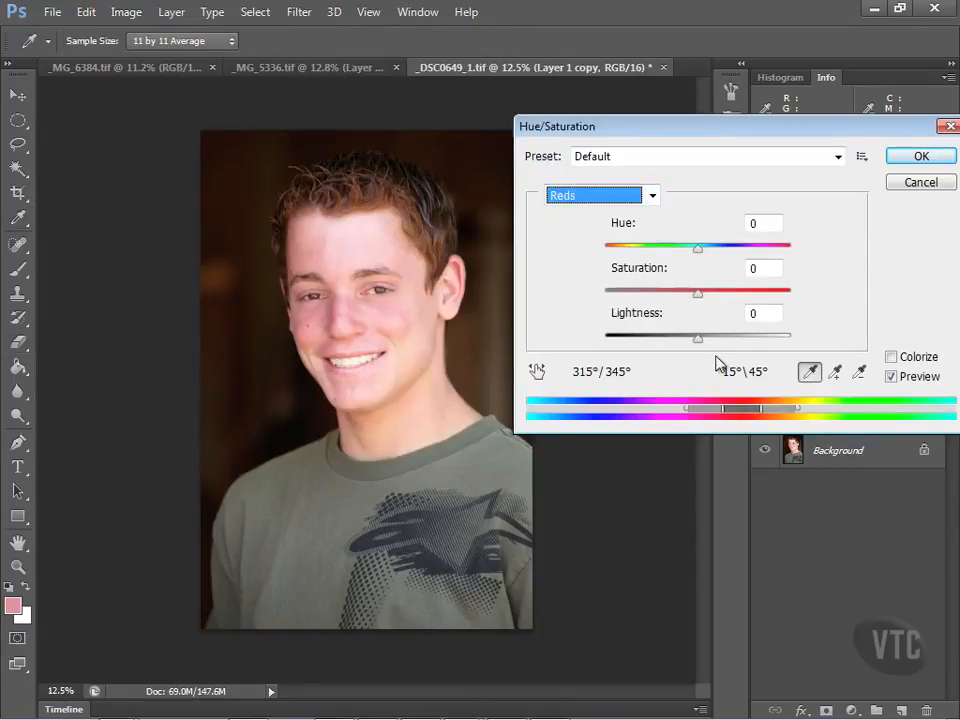
- Exaggerate the Hue to -160 to reveal the affected skin and adjust the Reds range to 328°/345° and 38°\45°
{"action": "left_click", "coordinate": [762, 409]}
{"action": "left_click_drag", "start_coordinate": [764, 415], "coordinate": [771, 412]}
{"action": "left_click_drag", "start_coordinate": [701, 253], "coordinate": [612, 251]}
{"action": "left_click", "coordinate": [774, 411]}
{"action": "left_click_drag", "start_coordinate": [776, 414], "coordinate": [786, 416]}
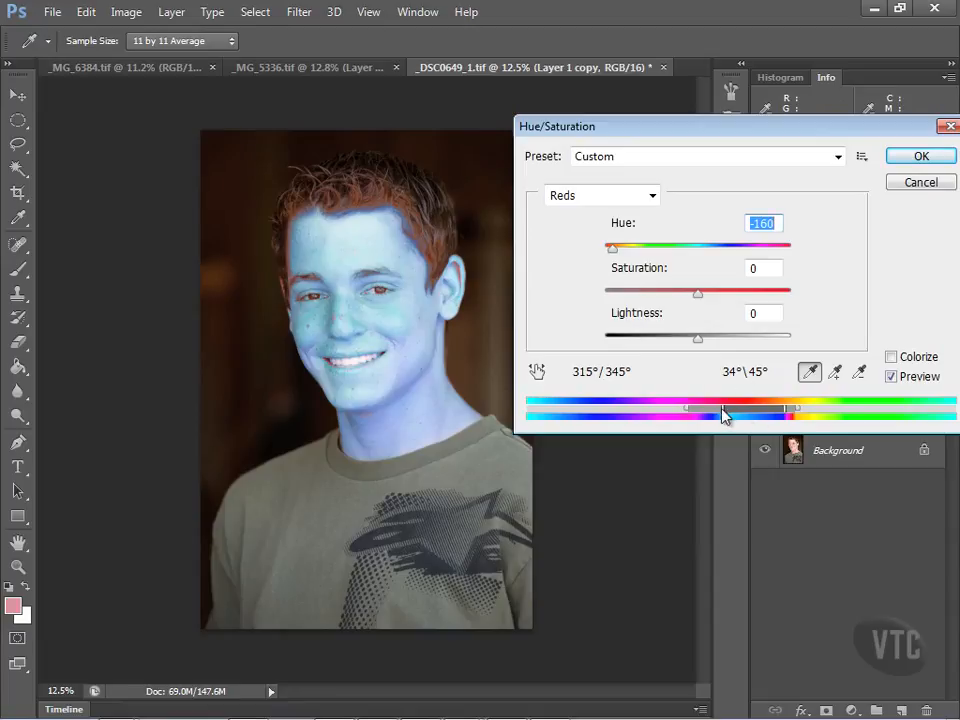
{"action": "left_click_drag", "start_coordinate": [688, 413], "coordinate": [709, 413]}
{"action": "left_click_drag", "start_coordinate": [785, 410], "coordinate": [789, 413]}
- Set the Reds to Hue +6, Saturation -27 and Lightness 0, and apply the Hue/Saturation adjustment
{"action": "left_click_drag", "start_coordinate": [615, 249], "coordinate": [673, 290]}
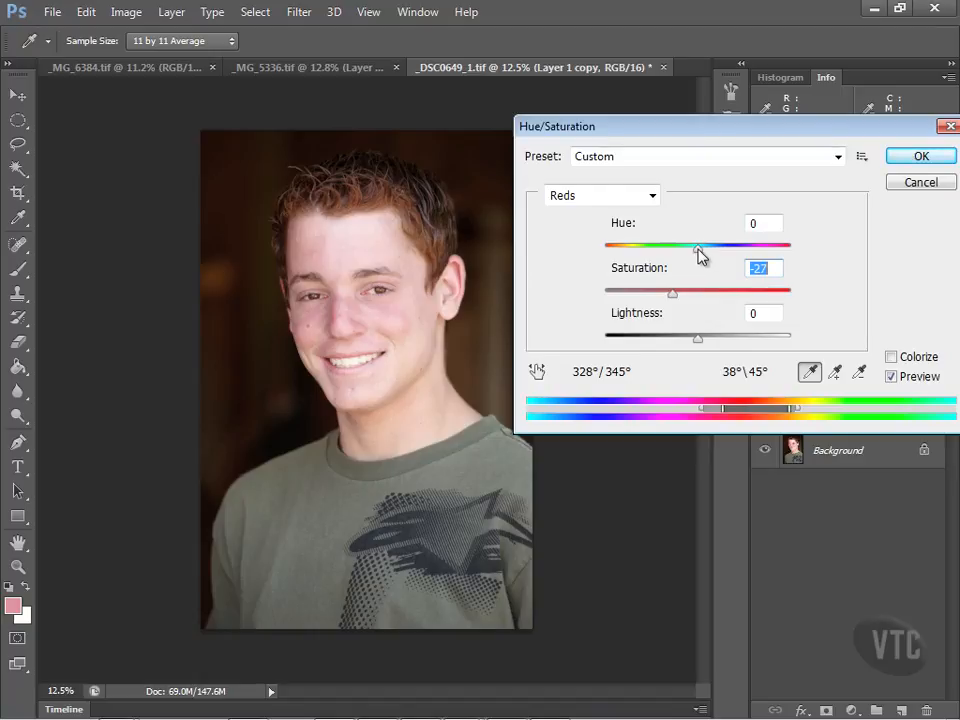
{"action": "left_click_drag", "start_coordinate": [698, 250], "coordinate": [703, 252]}
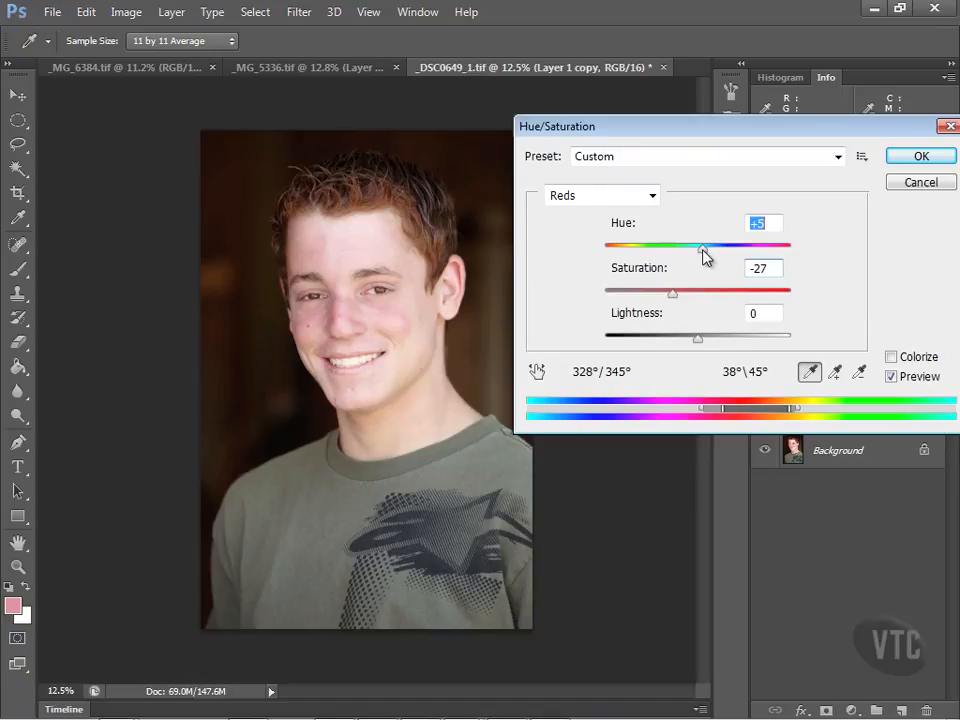
{"action": "left_click_drag", "start_coordinate": [704, 253], "coordinate": [705, 253]}
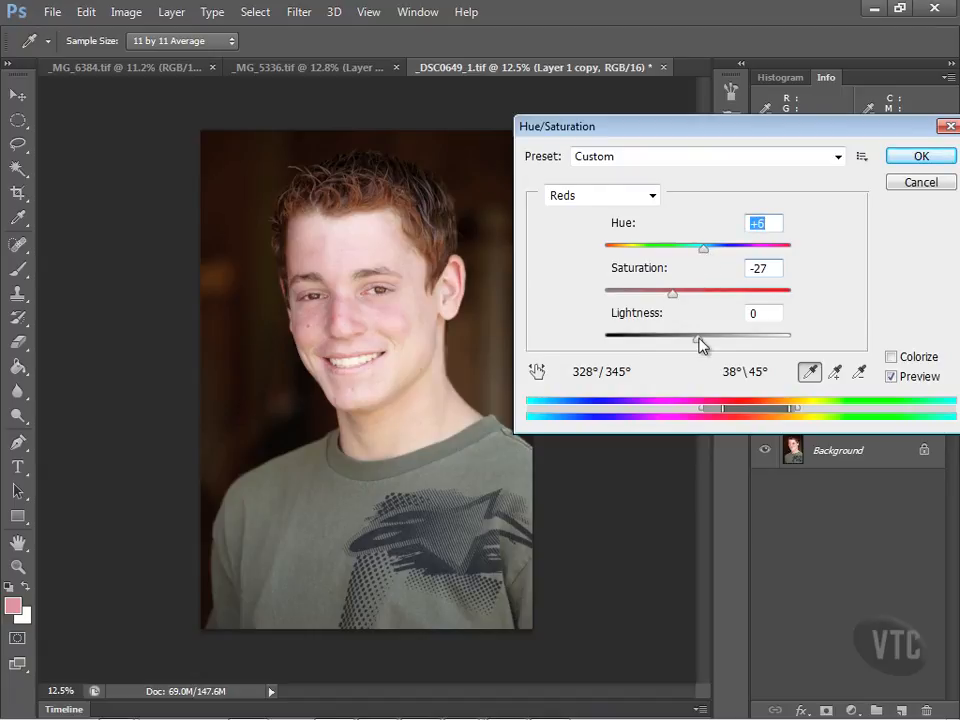
{"action": "left_click", "coordinate": [699, 342]}
{"action": "mouse_move", "coordinate": [699, 343]}
{"action": "left_mouse_down"}
{"action": "mouse_move", "coordinate": [687, 344]}
{"action": "mouse_move", "coordinate": [699, 342]}
{"action": "left_mouse_up"}
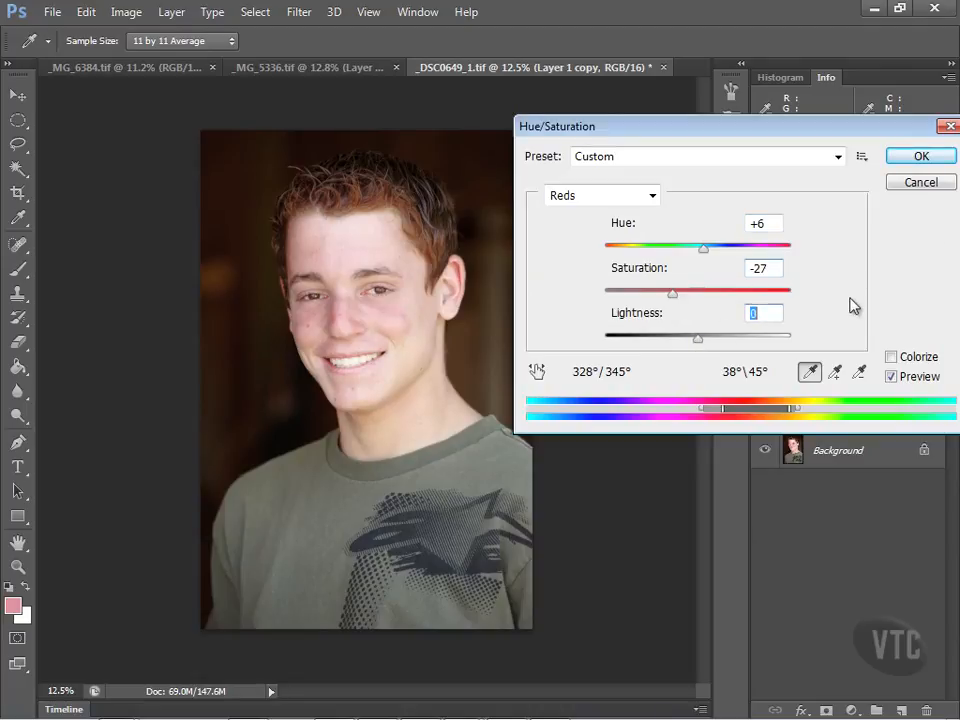
{"action": "left_click", "coordinate": [906, 156]}
- Apply a midtone Color Balance to Layer 1 copy with +24 toward red and -24 toward yellow
{"action": "left_click", "coordinate": [136, 19]}
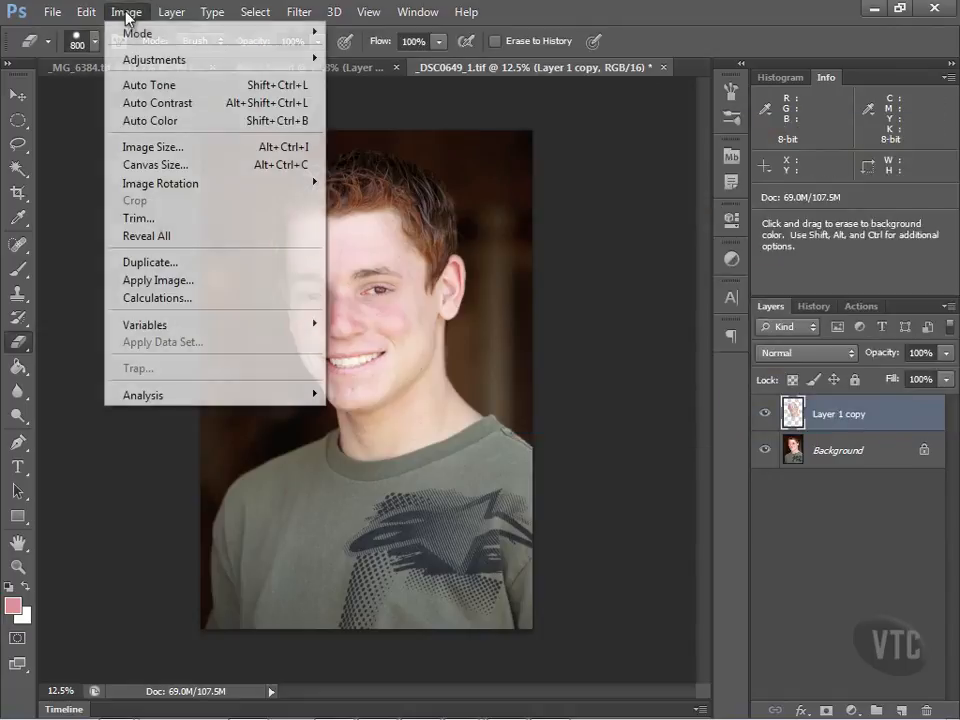
{"action": "mouse_move", "coordinate": [146, 62]}
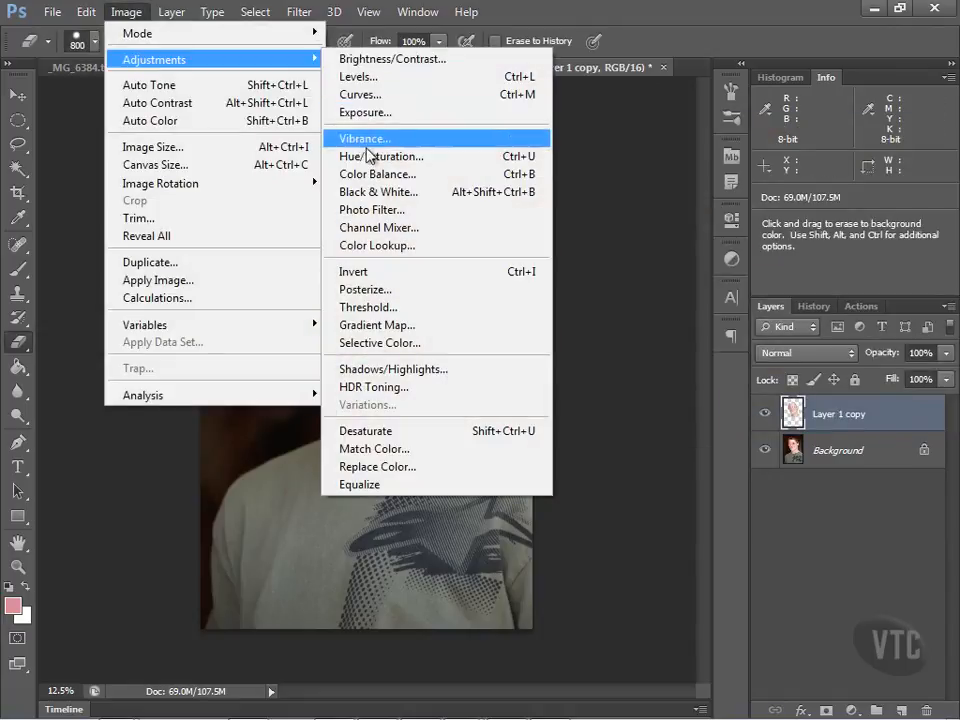
{"action": "left_click", "coordinate": [376, 176]}
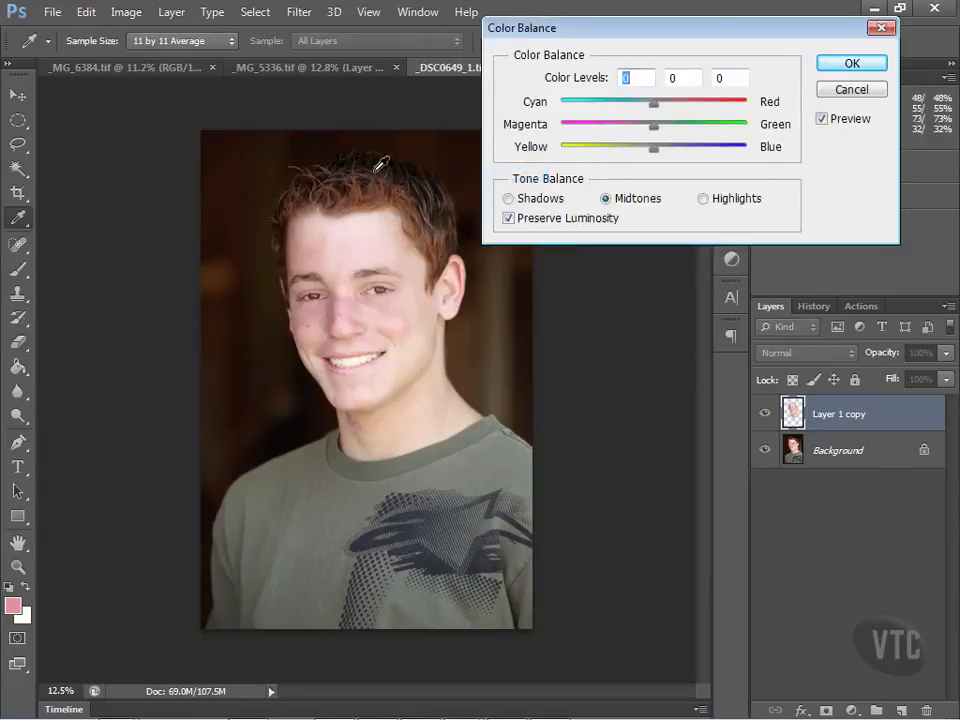
{"action": "left_click_drag", "start_coordinate": [656, 154], "coordinate": [633, 152]}
{"action": "left_click_drag", "start_coordinate": [656, 103], "coordinate": [676, 107]}
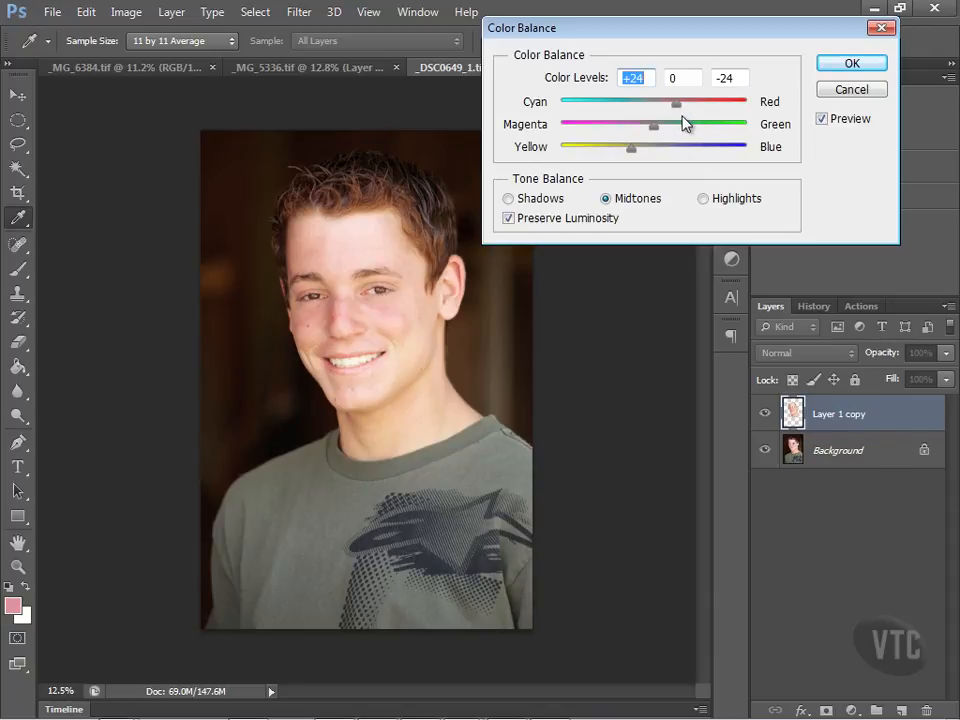
{"action": "left_click", "coordinate": [869, 64]}
{"action": "key", "text": "e"}
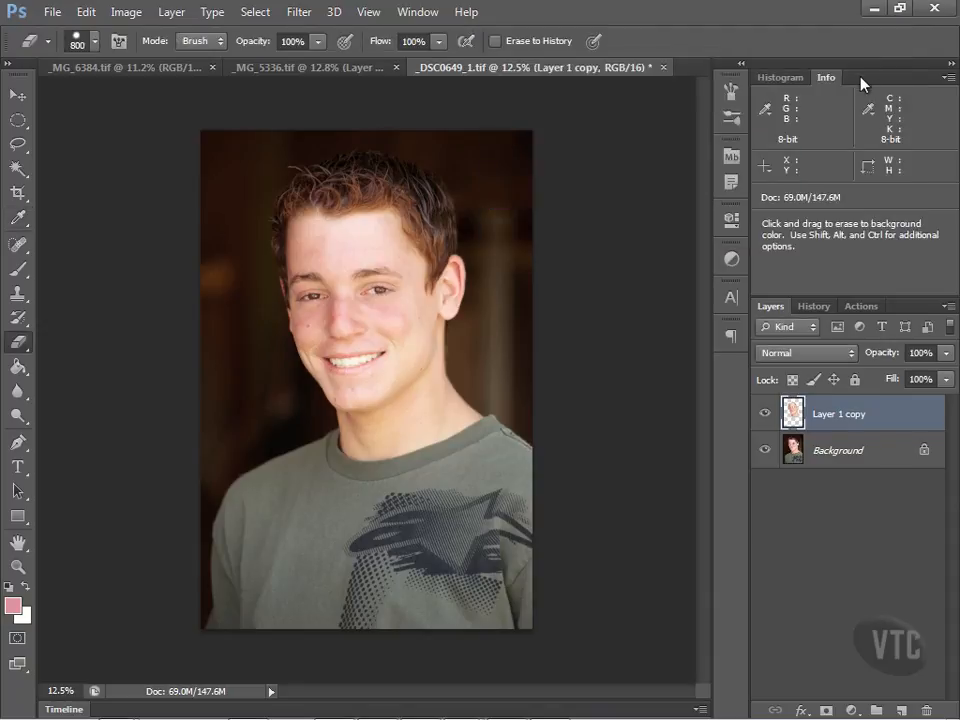
- Flatten the image and compare it with the original _DSC0649_1.tif history snapshot, ending on the flattened state
{"action": "left_click", "coordinate": [948, 307]}
{"action": "left_click", "coordinate": [823, 621]}
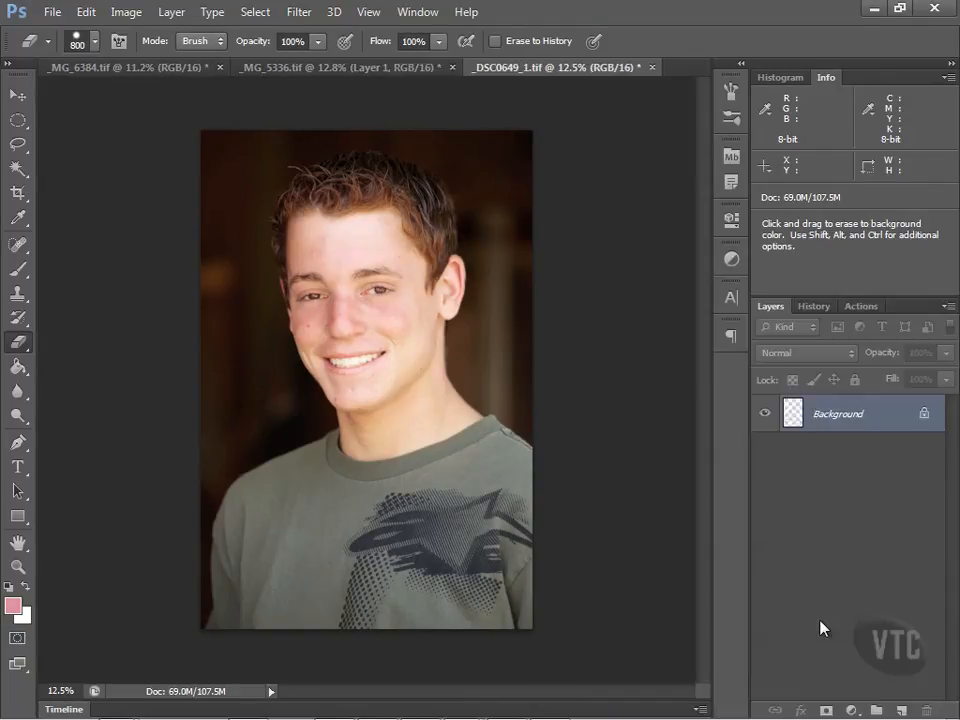
{"action": "left_click", "coordinate": [826, 307]}
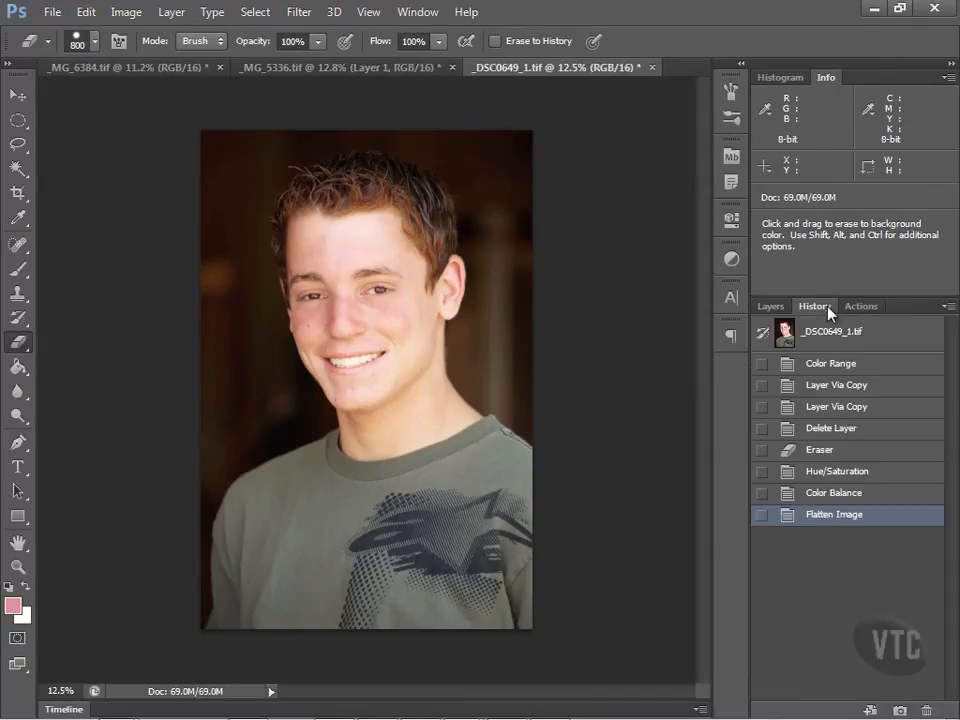
{"action": "left_click", "coordinate": [816, 331]}
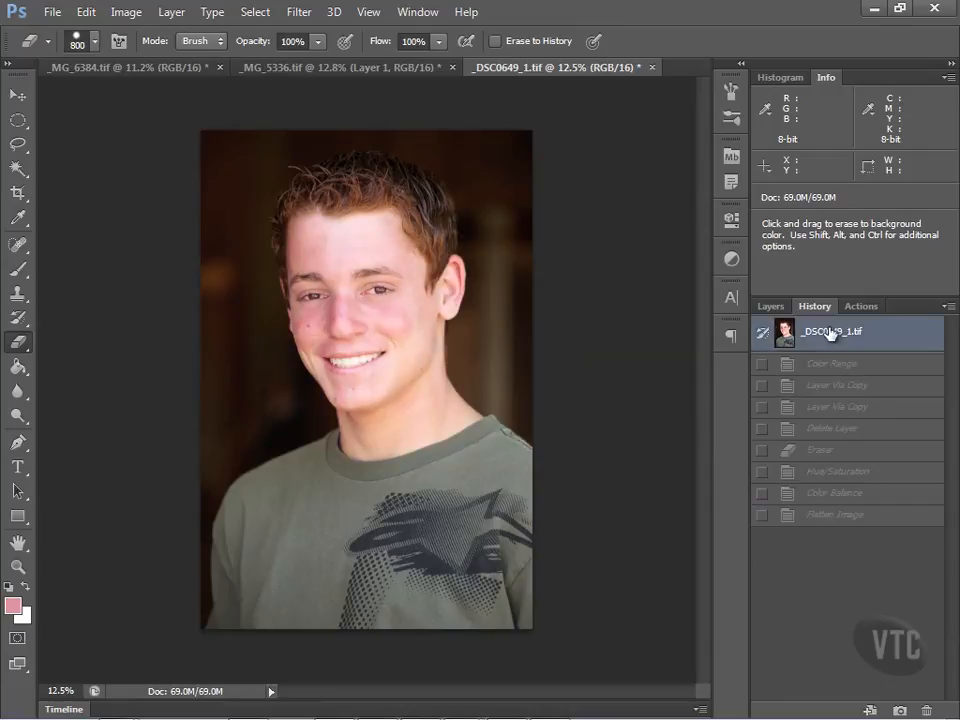
{"action": "left_click", "coordinate": [816, 517]}
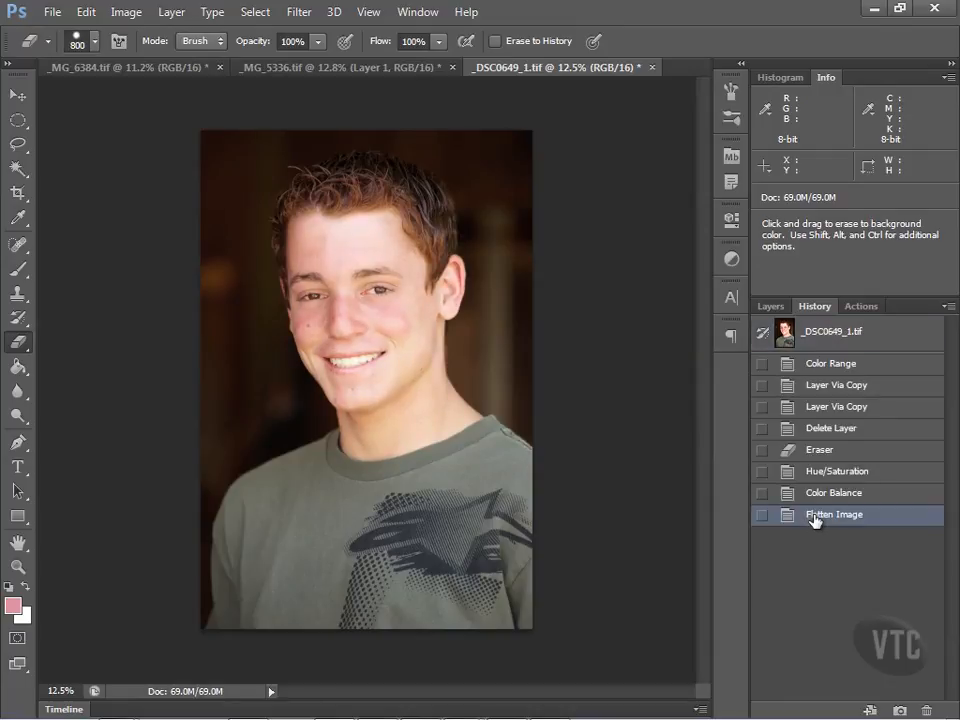
{"action": "left_click", "coordinate": [836, 336]}
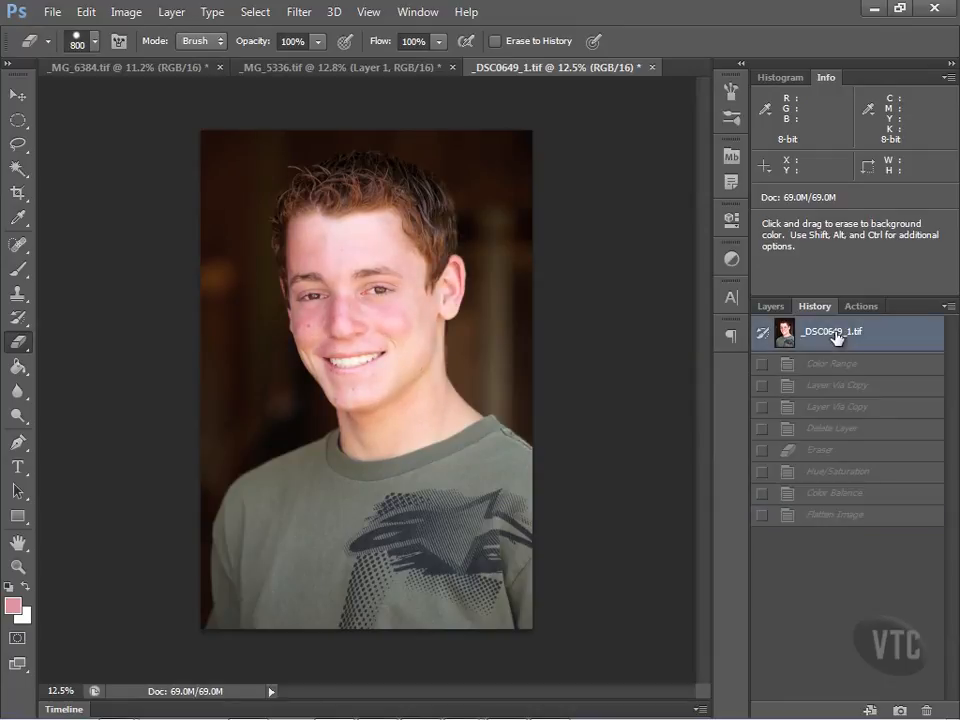
{"action": "left_click", "coordinate": [834, 516]}
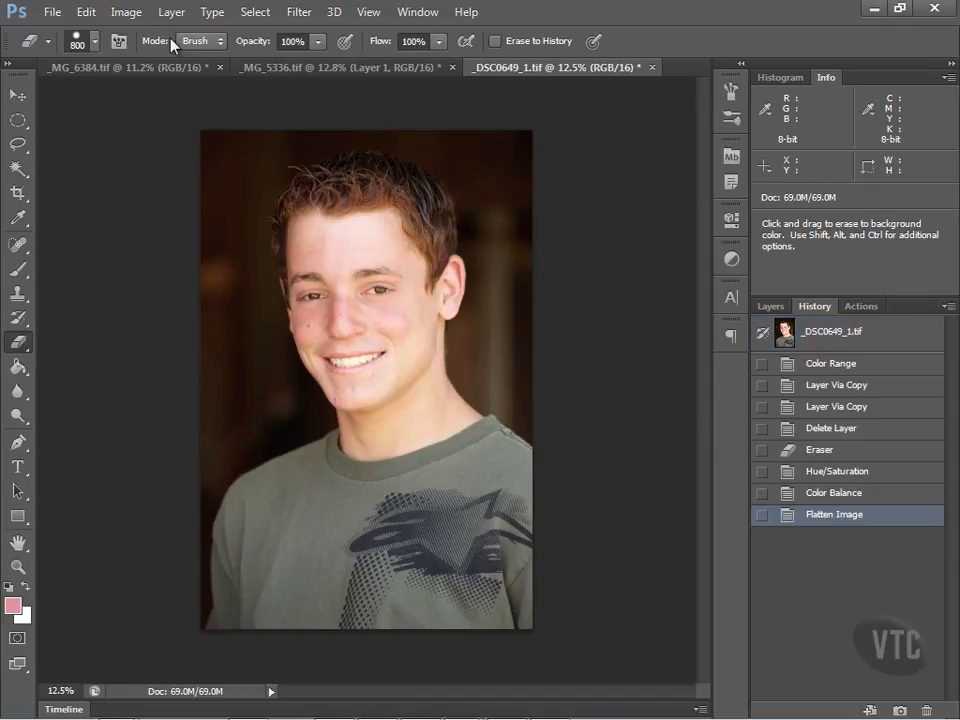
- Apply a midtone Color Balance of 0, -13, -25 to the flattened image and compare it with the original snapshot, ending on the adjusted state
{"action": "left_click", "coordinate": [130, 13]}
{"action": "mouse_move", "coordinate": [118, 60]}
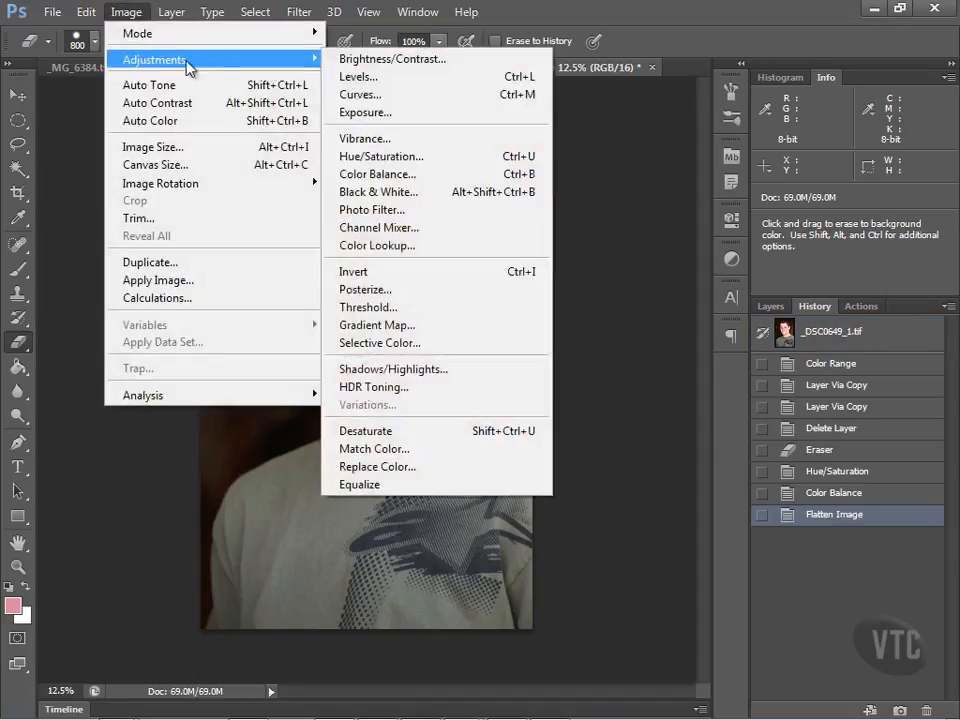
{"action": "left_click", "coordinate": [376, 176]}
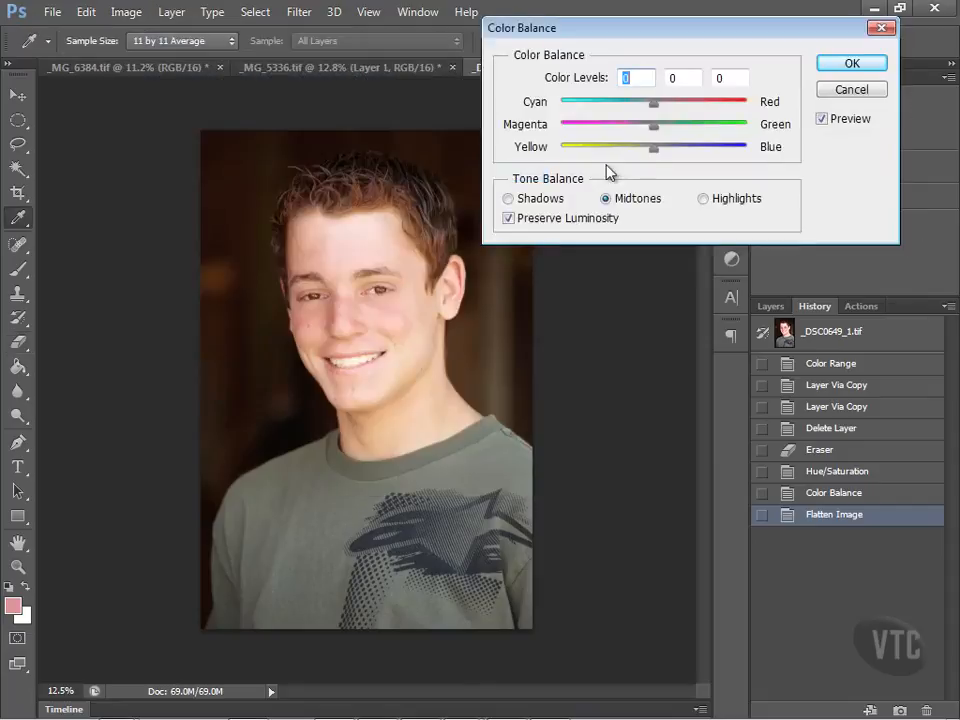
{"action": "left_click_drag", "start_coordinate": [653, 128], "coordinate": [630, 148]}
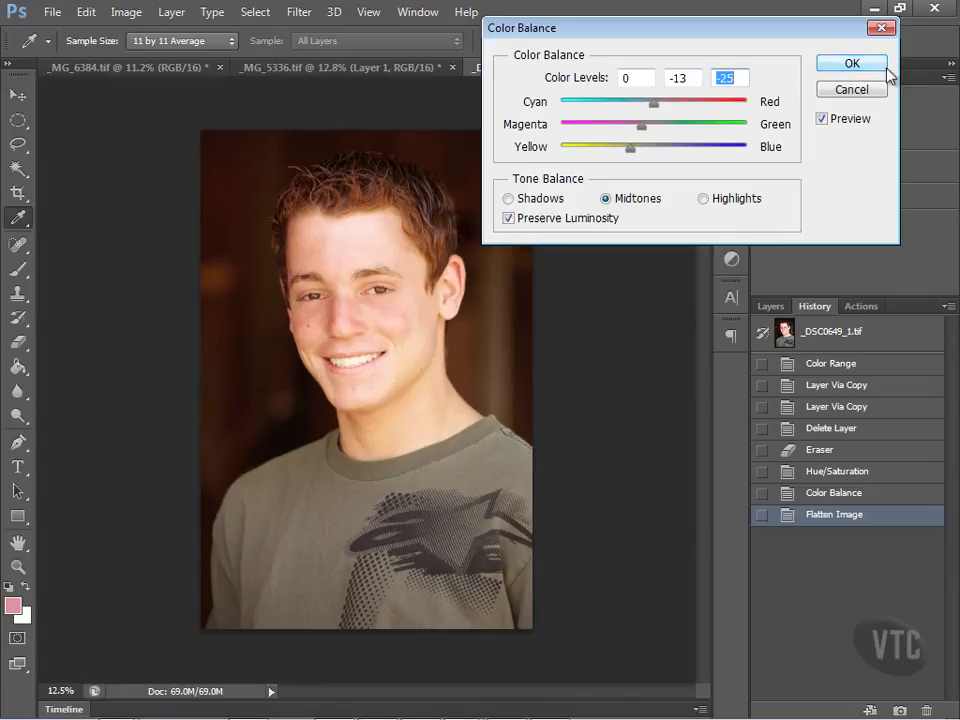
{"action": "left_click", "coordinate": [852, 66]}
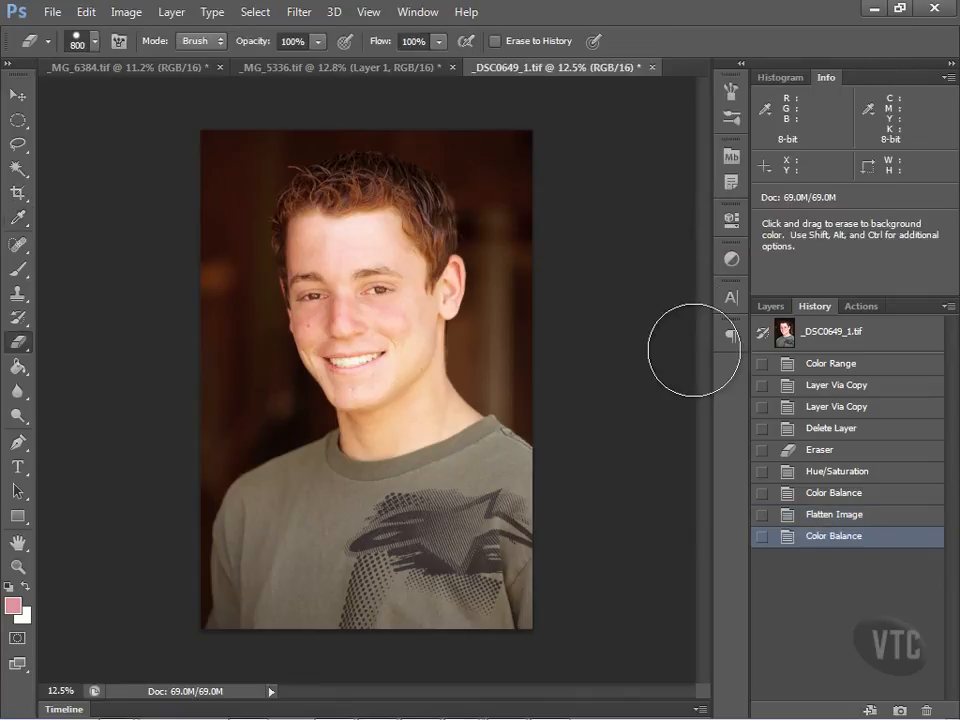
{"action": "left_click", "coordinate": [845, 337]}
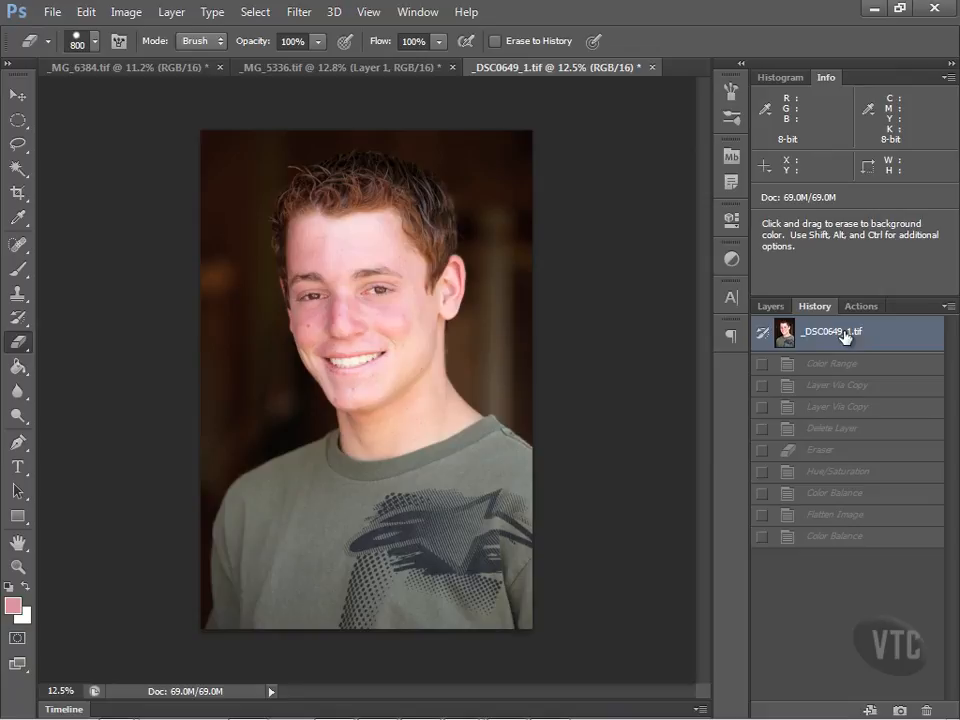
{"action": "left_click", "coordinate": [851, 538]}
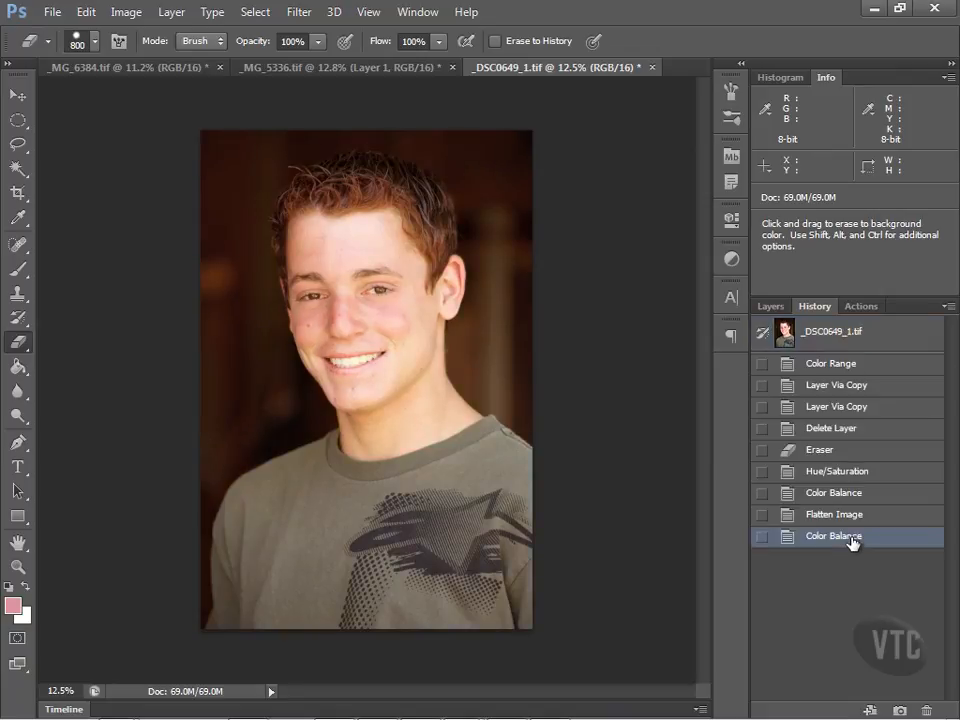